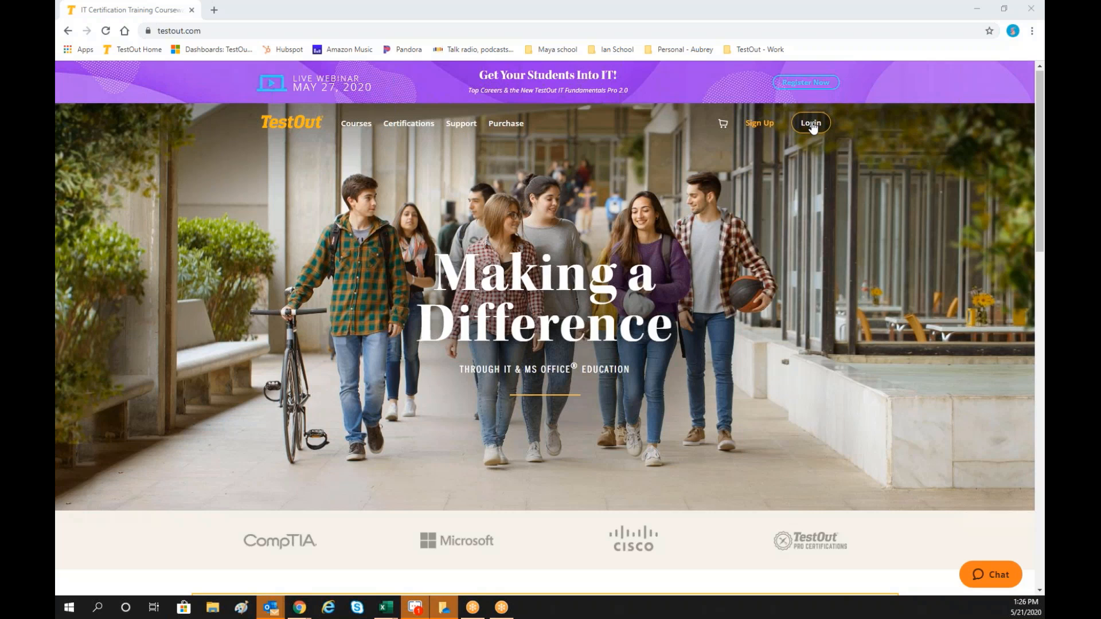
Log in, show the purchased products, and view the teaching aids for TestOut Office Pro 6.0.
left_click(811, 123)
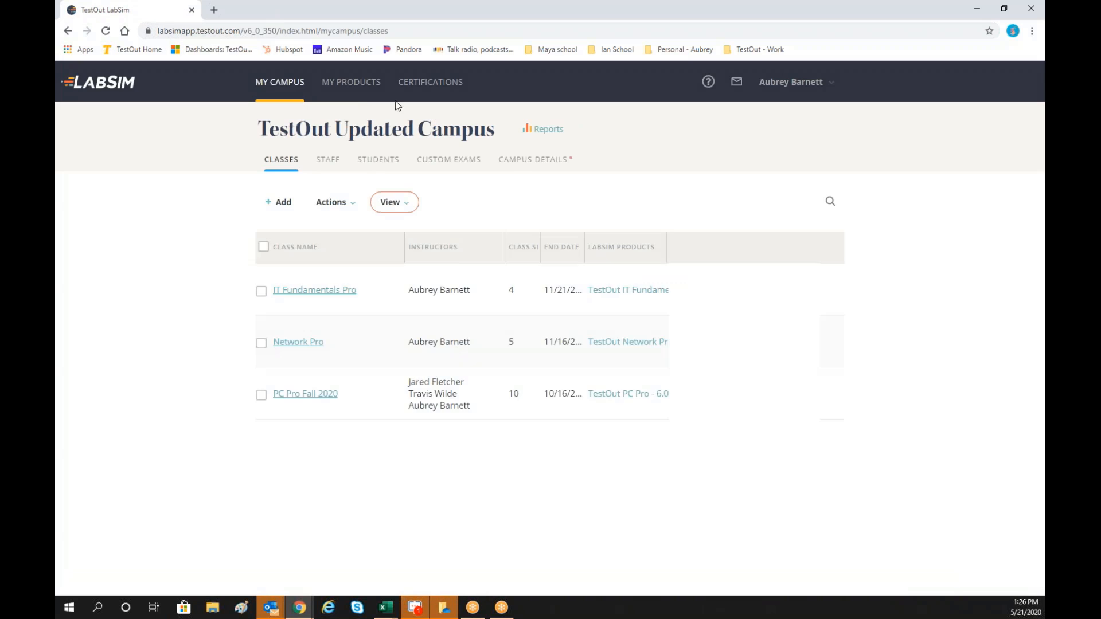
left_click(352, 84)
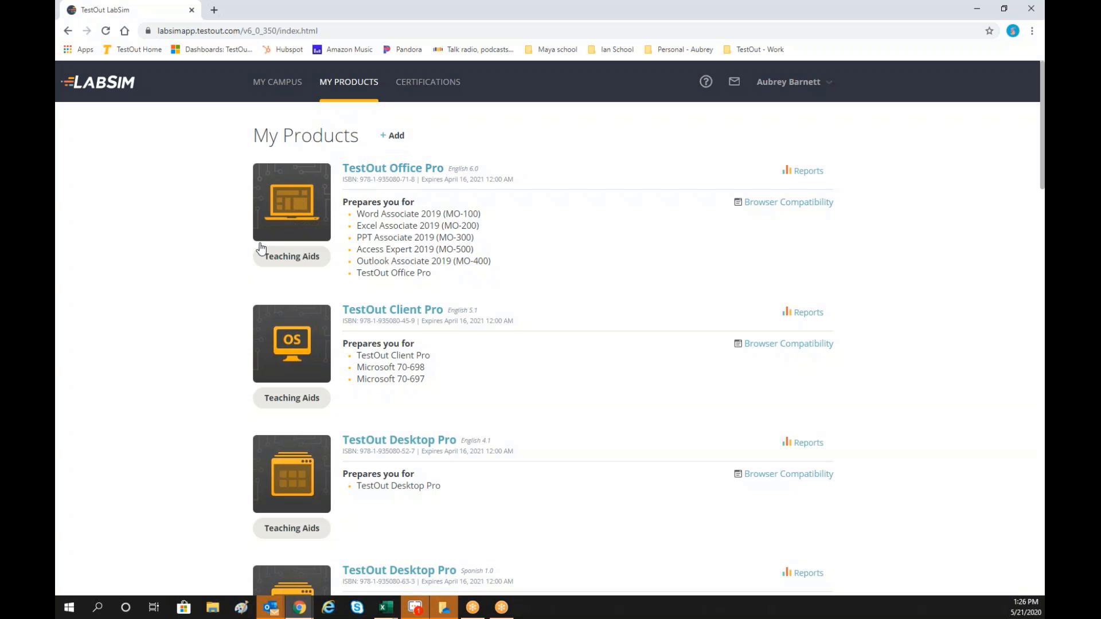
left_click(292, 259)
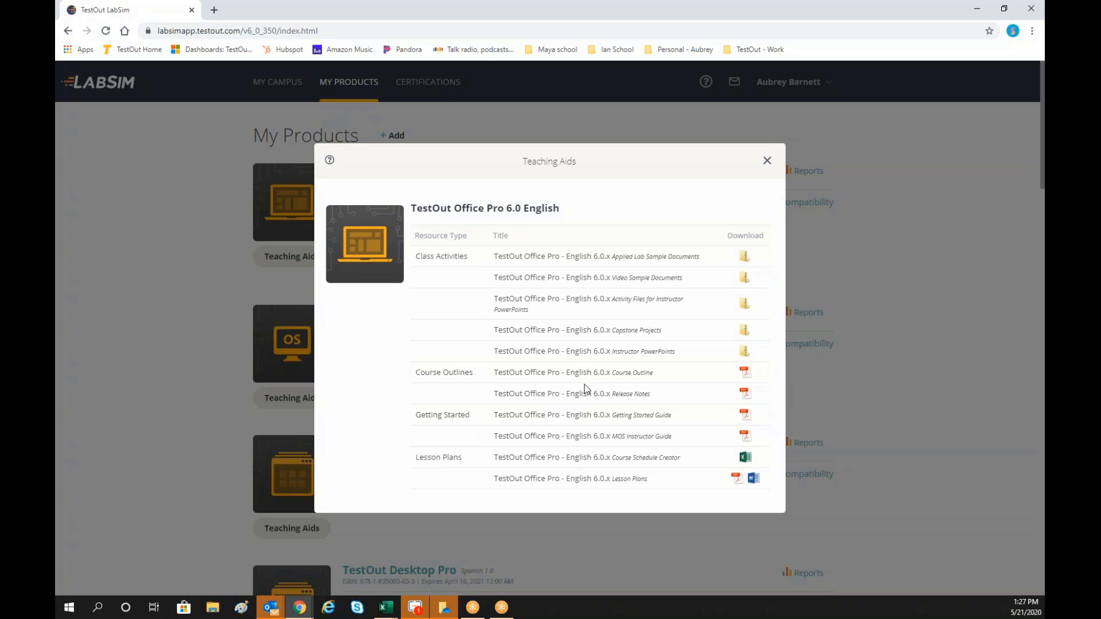
left_click(767, 161)
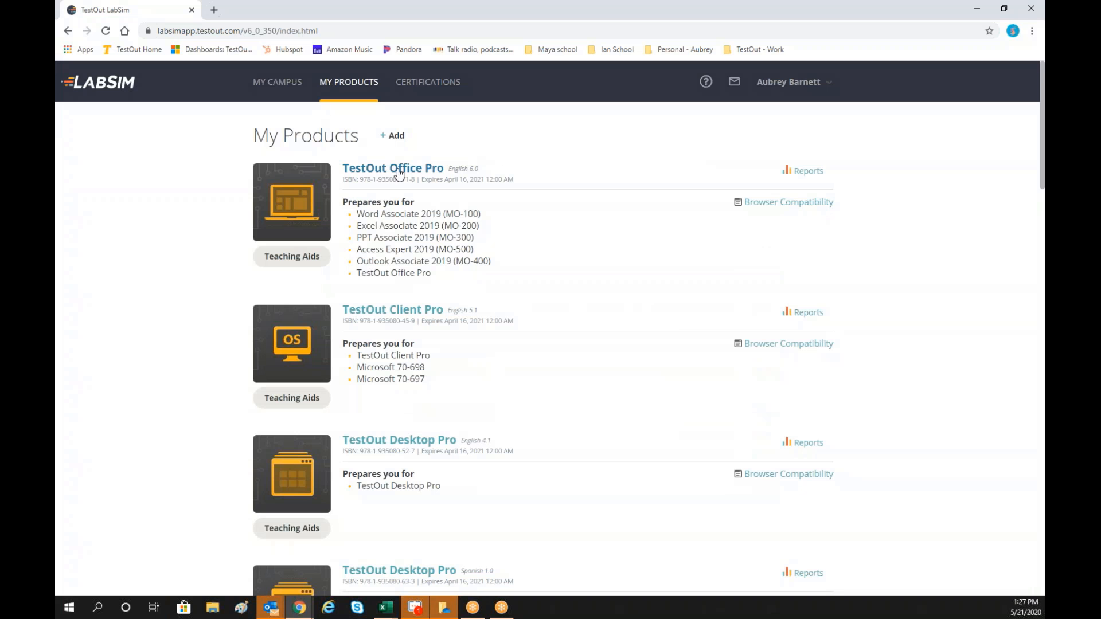
Open lesson 4.4.4 Paragraph Borders and Shading from the Microsoft Word chapter of the TestOut Office Pro course.
left_click(419, 171)
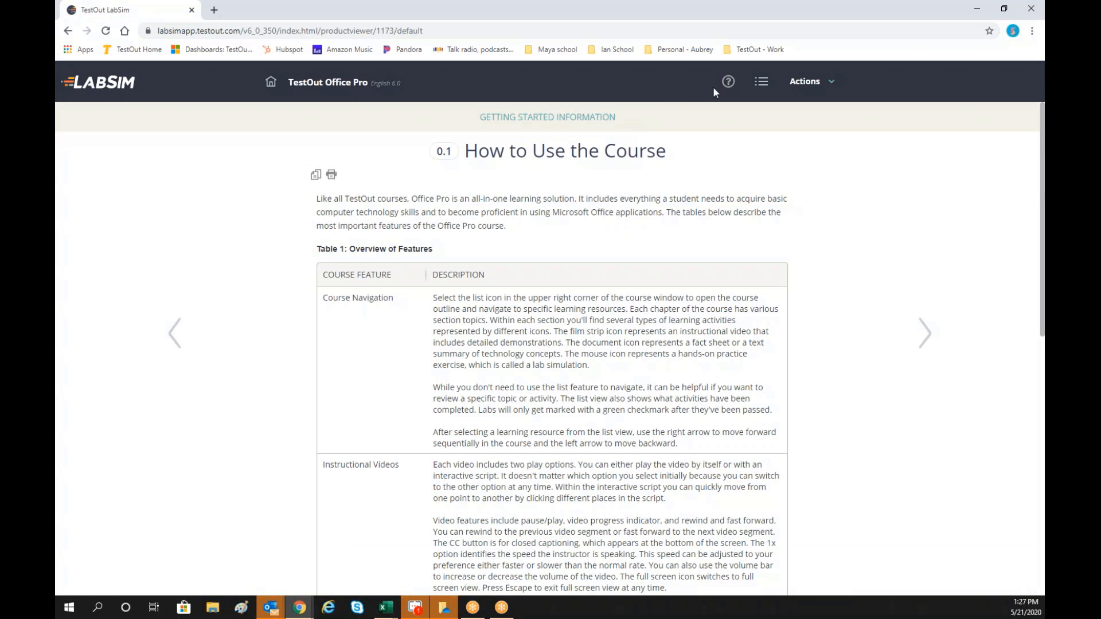
left_click(761, 85)
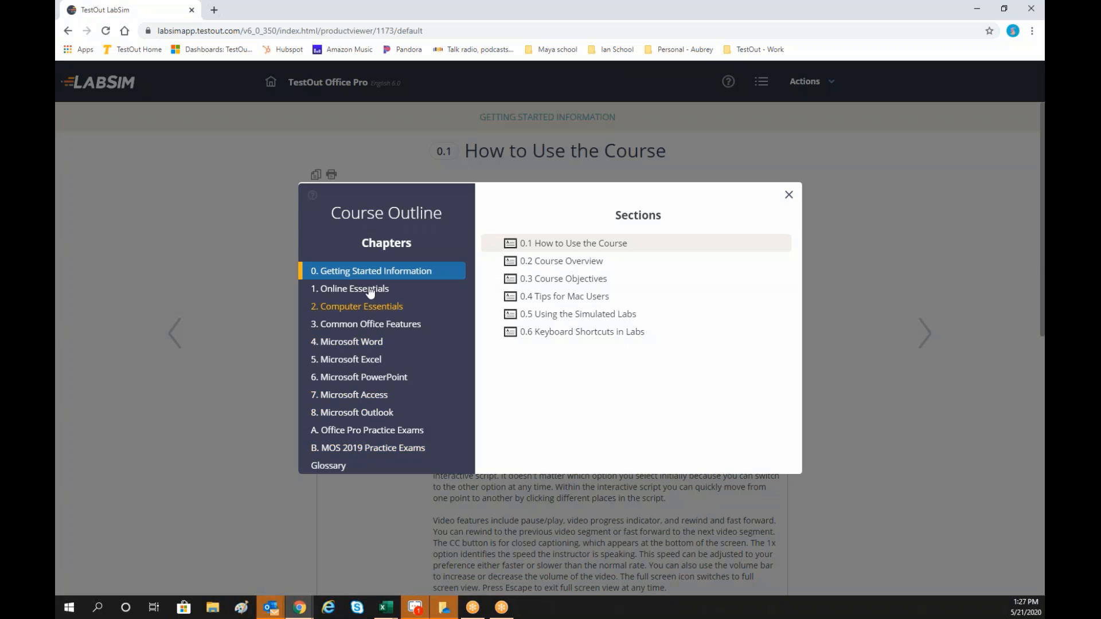
left_click(356, 342)
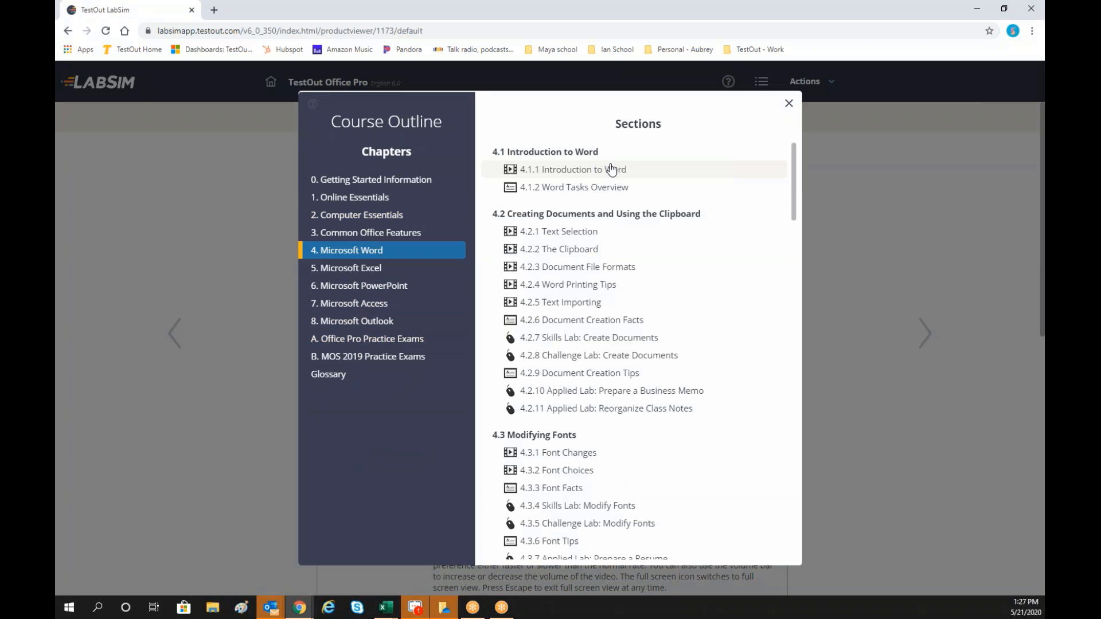
scroll(611, 169, "down", 7)
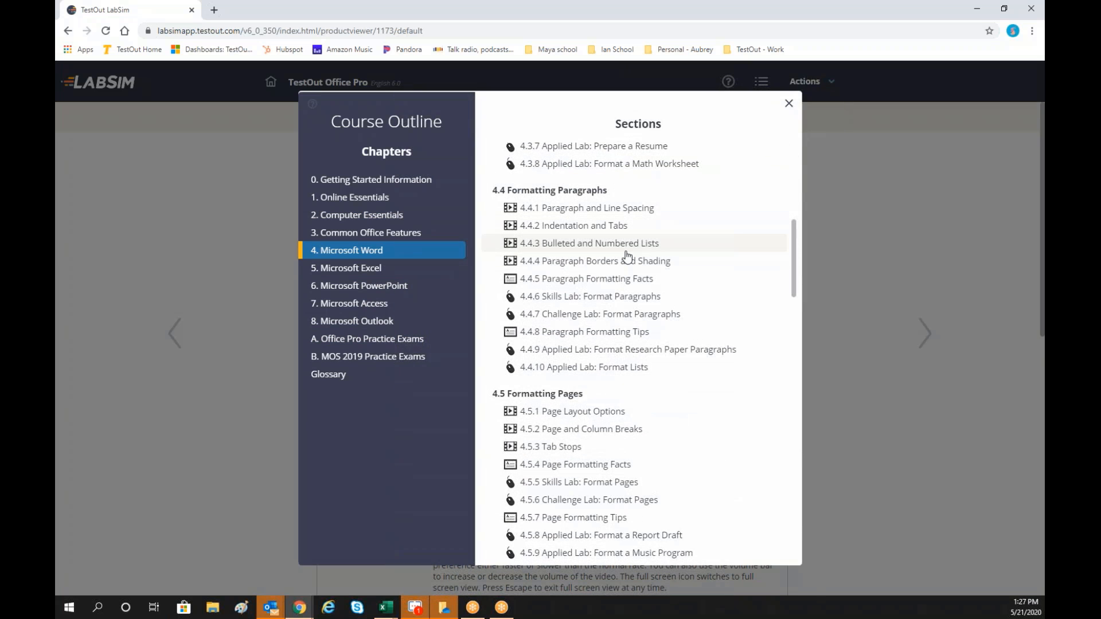
left_click(549, 263)
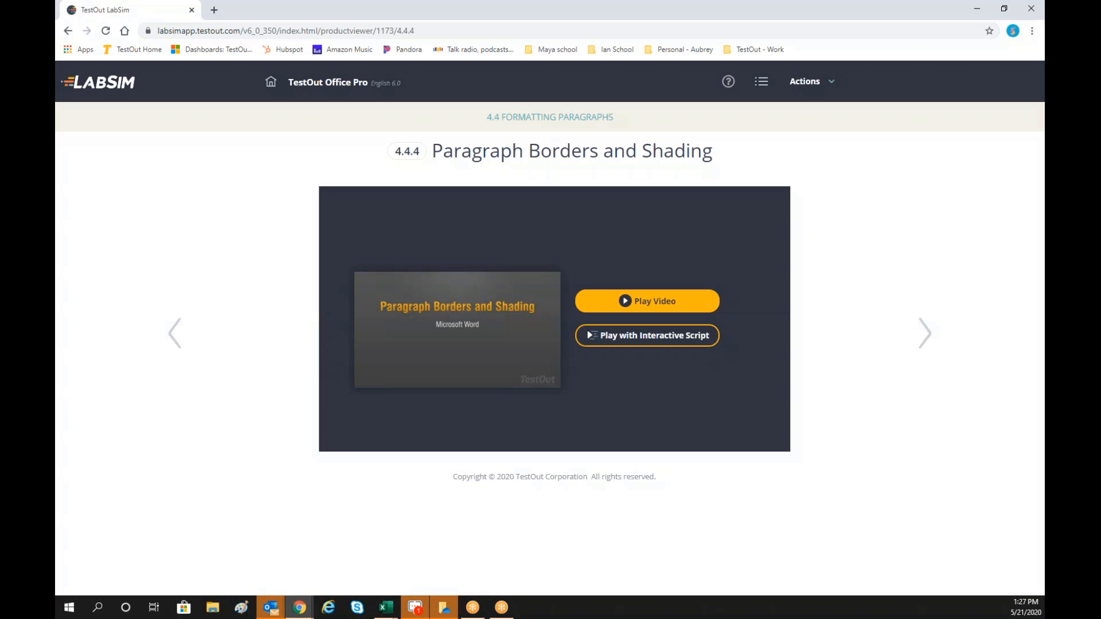
Play the Paragraph Borders and Shading video with its interactive script and adjust the playback volume.
left_click(660, 339)
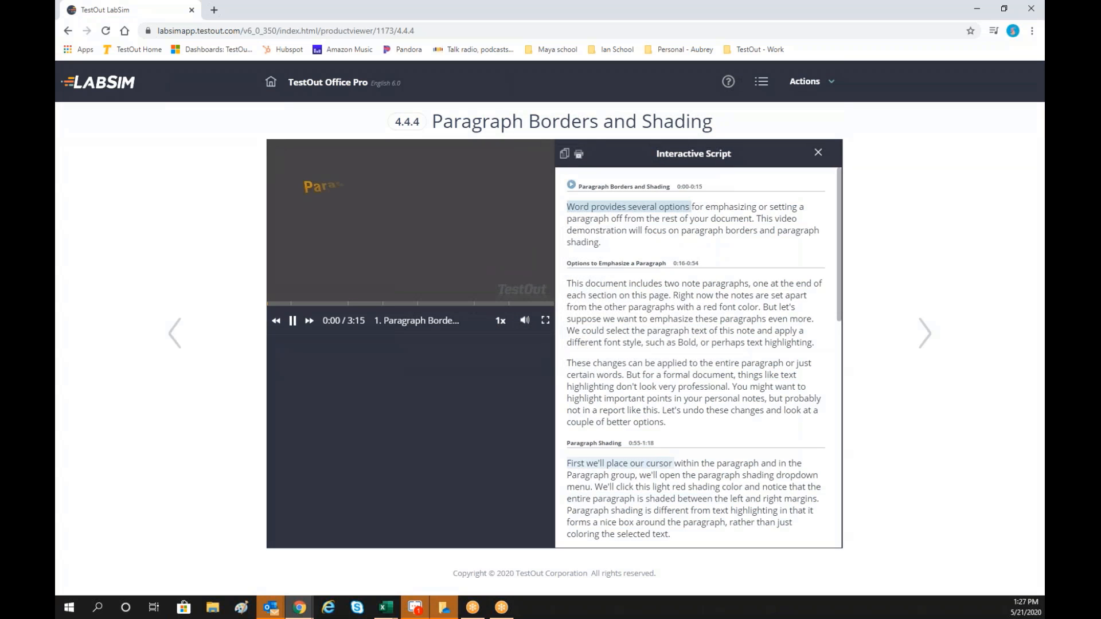
mouse_move(524, 320)
left_click(522, 296)
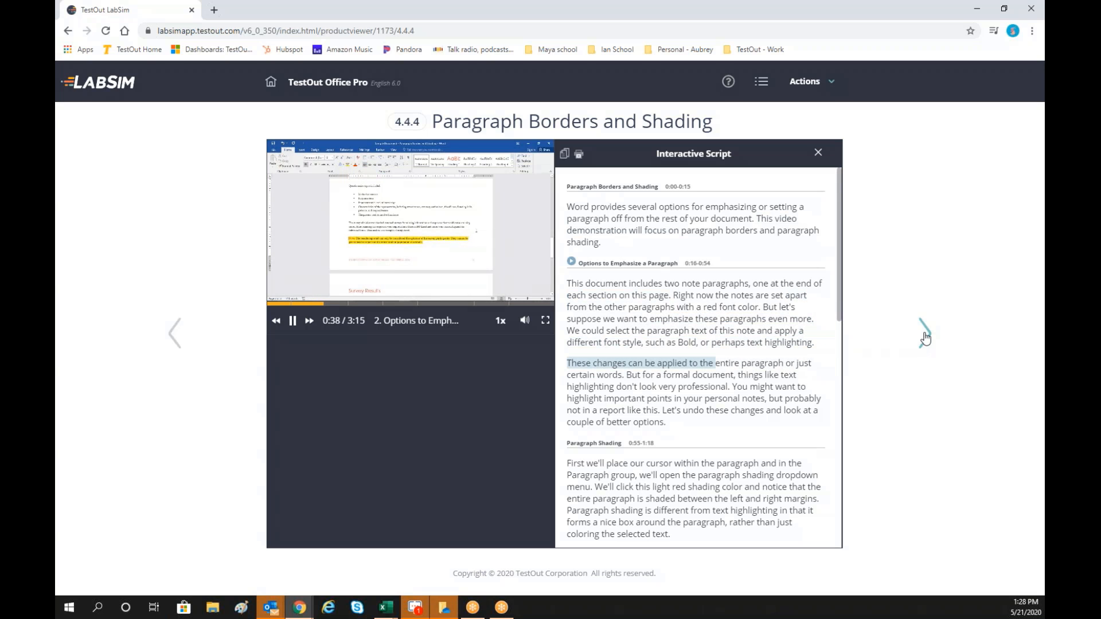
Advance to lesson 4.4.5 Paragraph Formatting Facts and read through its annotated image and table of paragraph features.
left_click(924, 338)
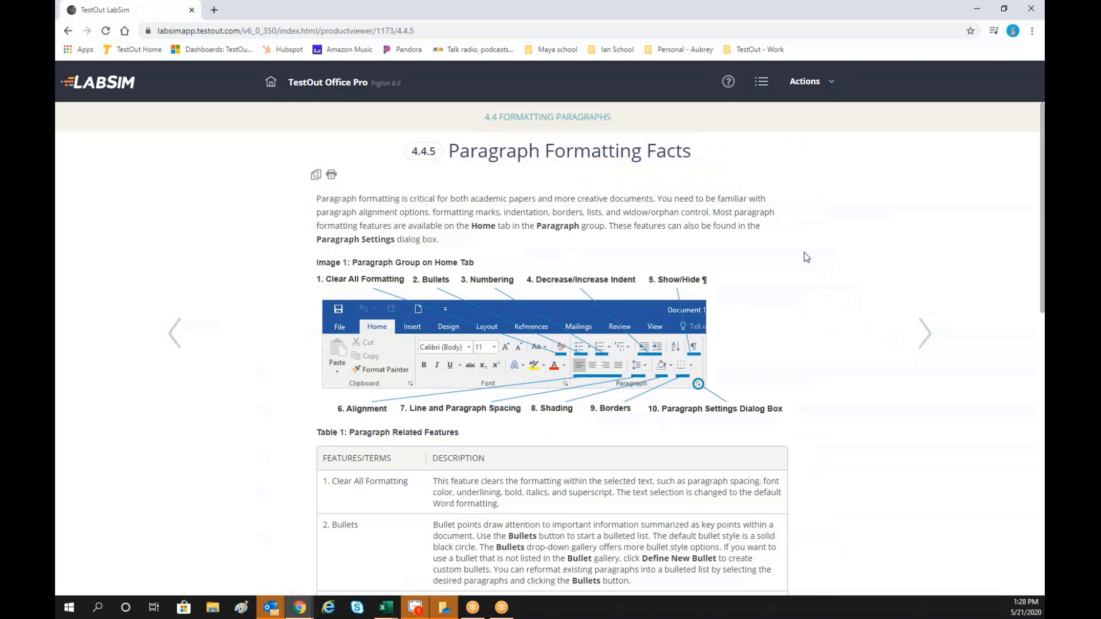
scroll(730, 264, "down", 4)
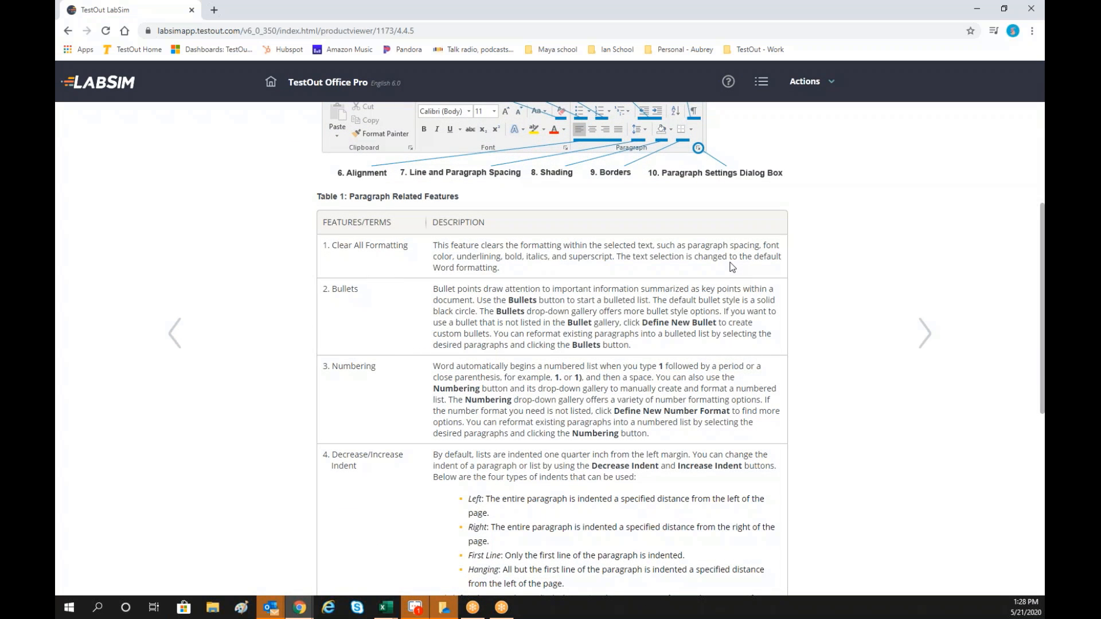
scroll(705, 230, "up", 2)
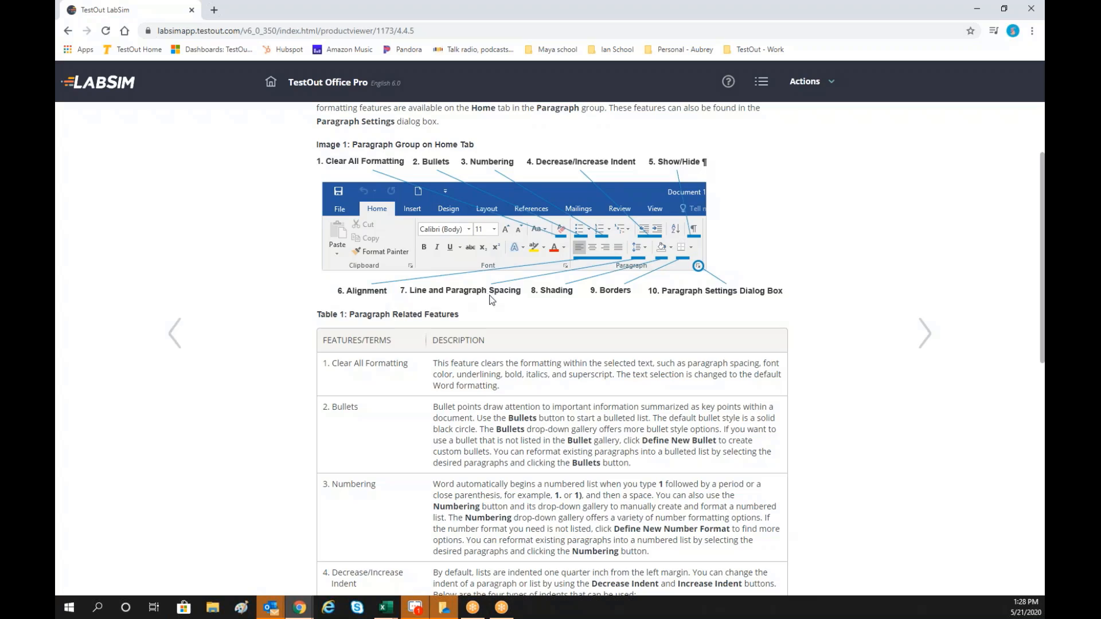
scroll(450, 351, "down", 6)
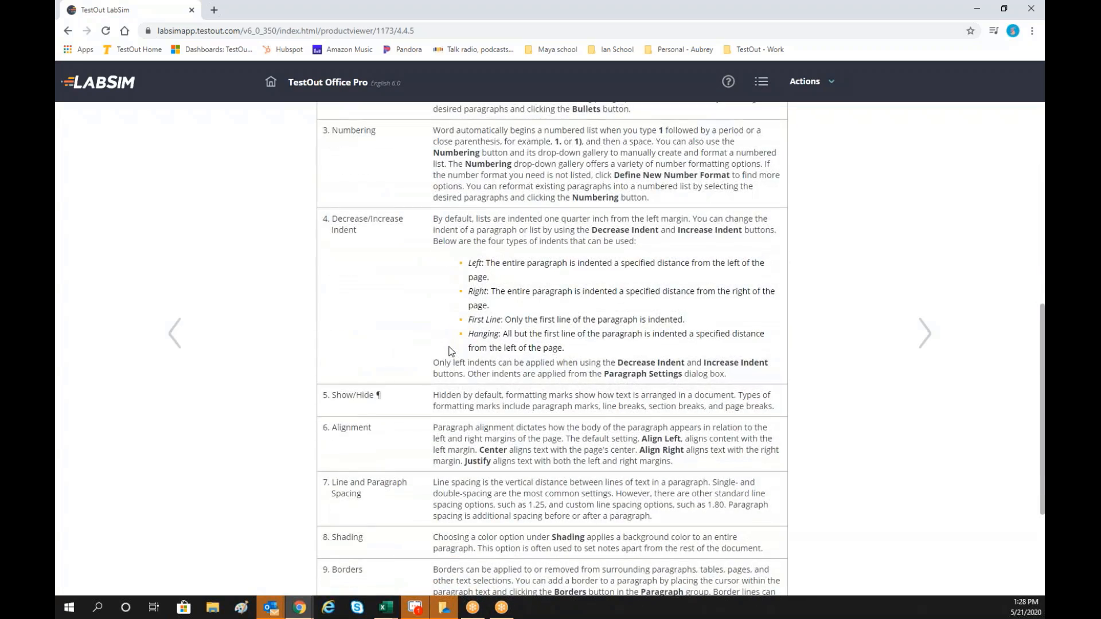
scroll(450, 350, "up", 8)
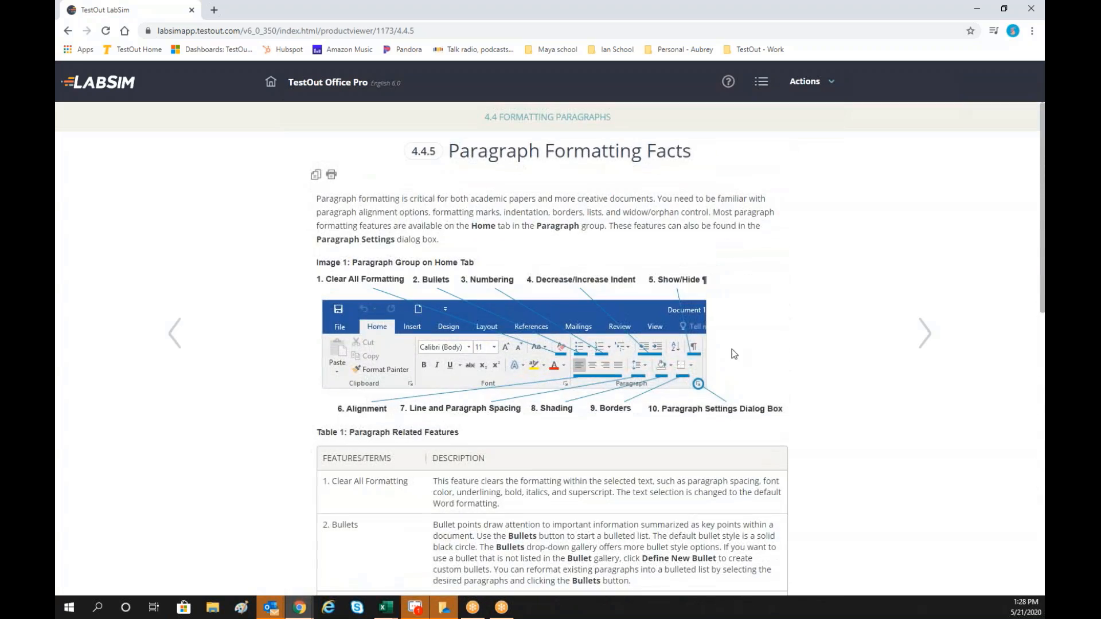
Advance to 4.4.6 Skills Lab: Format Paragraphs, start the lab, and look through the survey2.docx document.
left_click(924, 337)
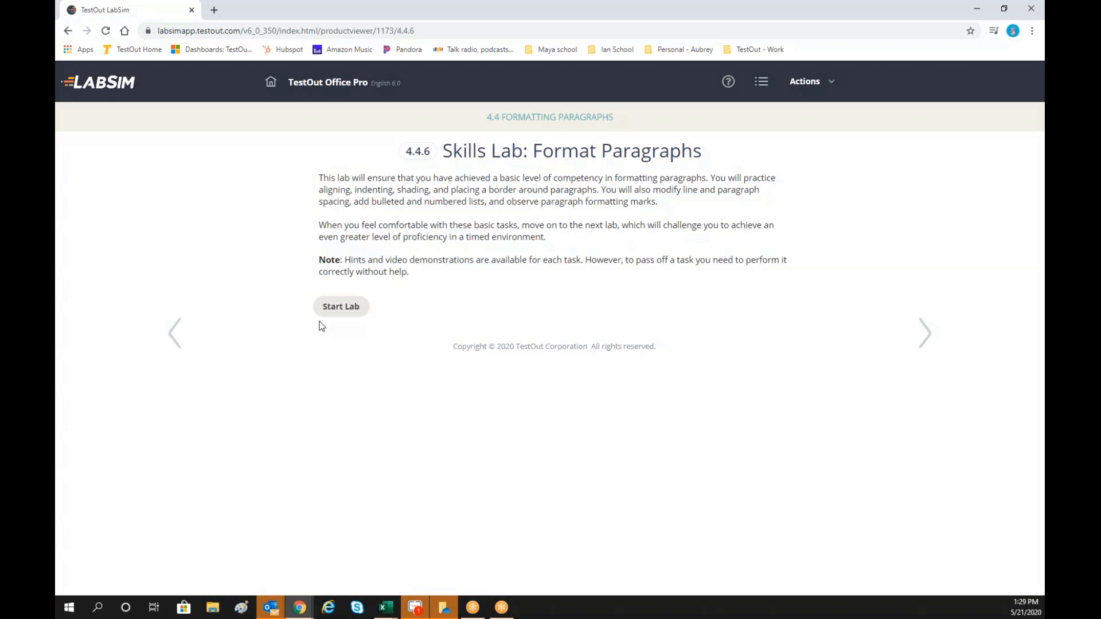
left_click(340, 306)
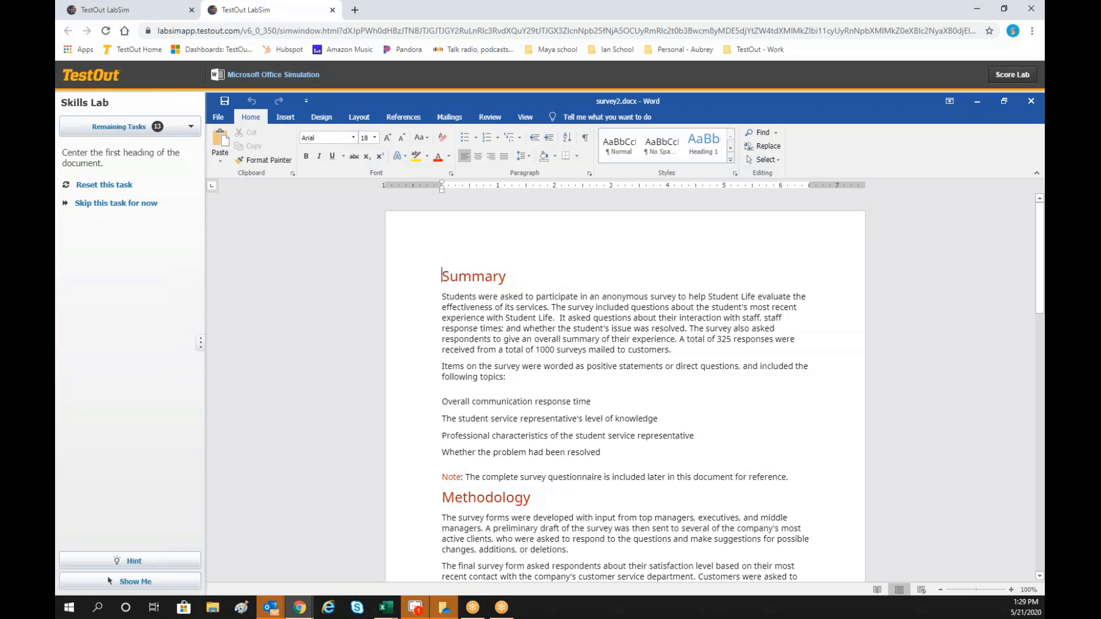
scroll(531, 321, "down", 5)
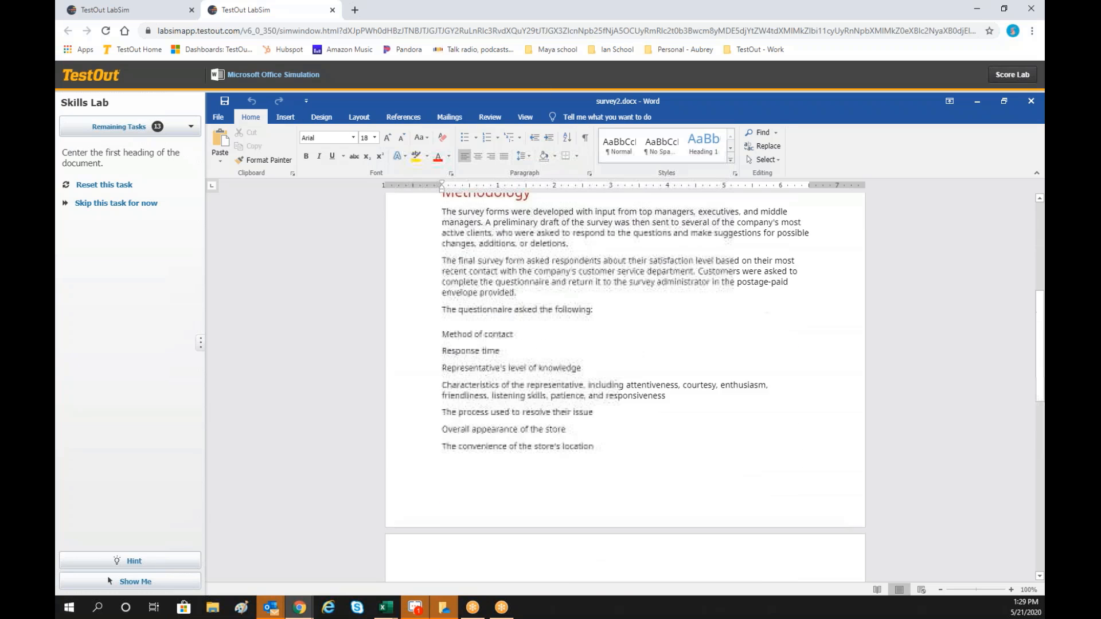
scroll(532, 321, "up", 5)
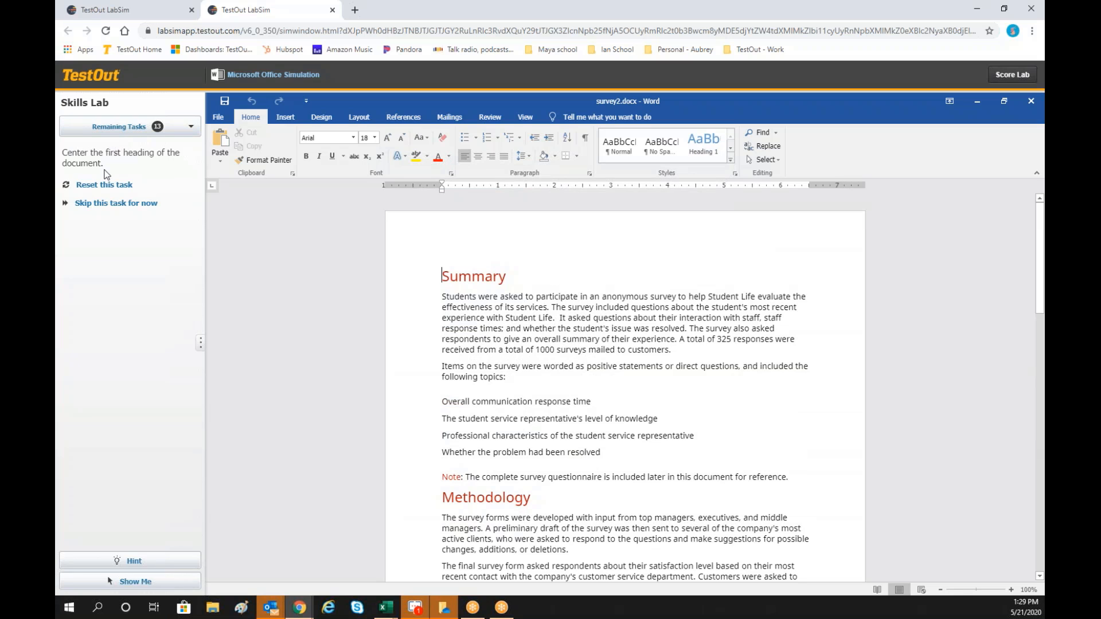
Review the remaining lab tasks, switch to the Double line spacing task, and return to centering the first heading.
left_click(113, 129)
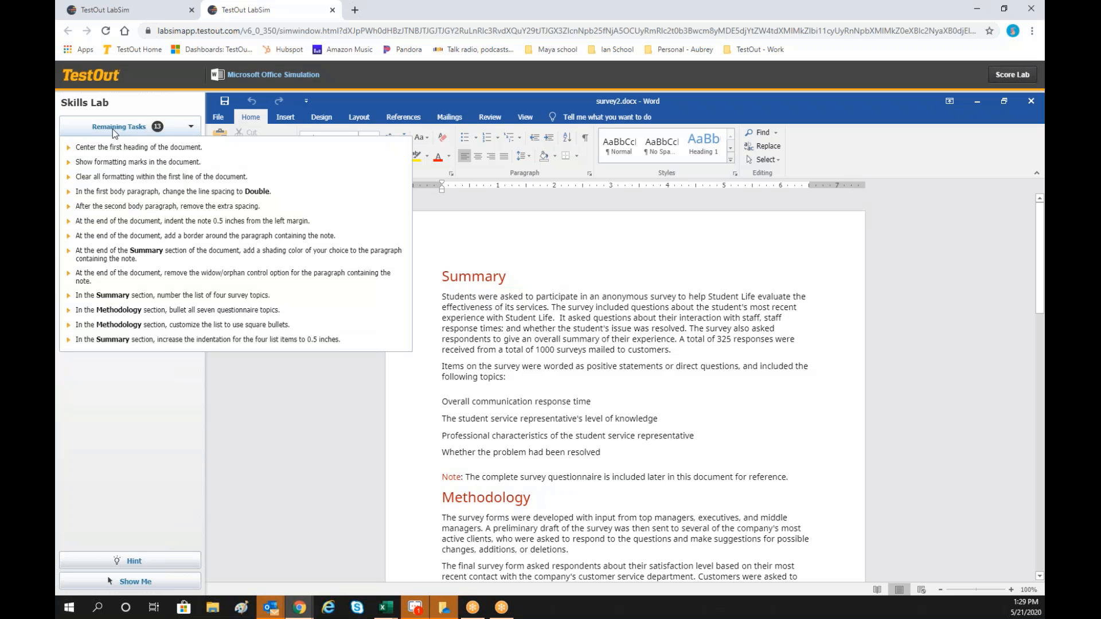
left_click(123, 146)
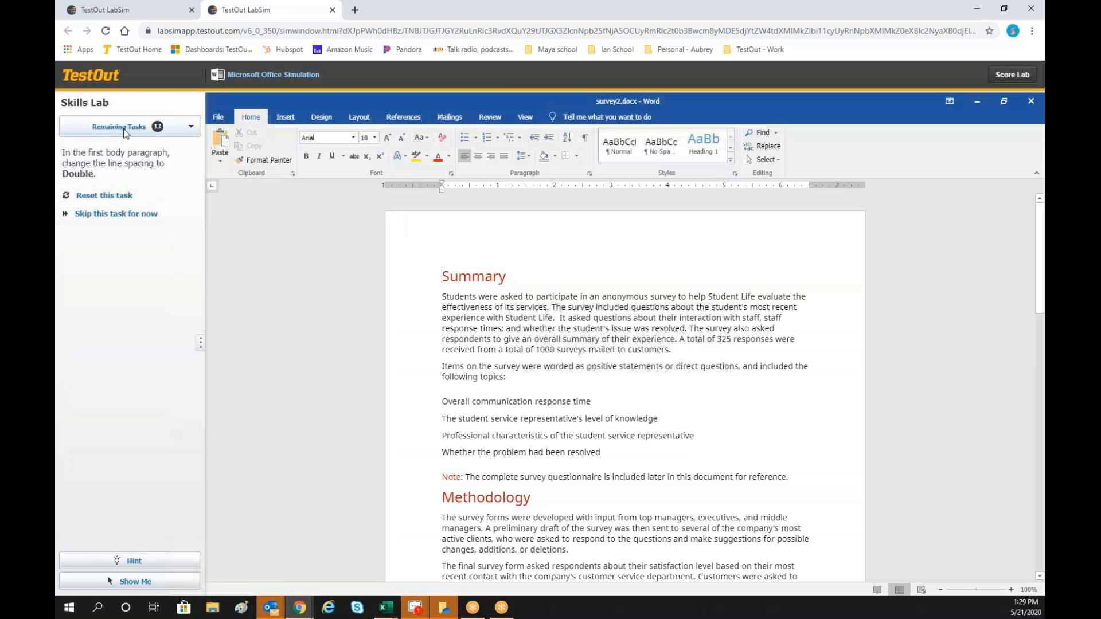
left_click(122, 129)
left_click(124, 149)
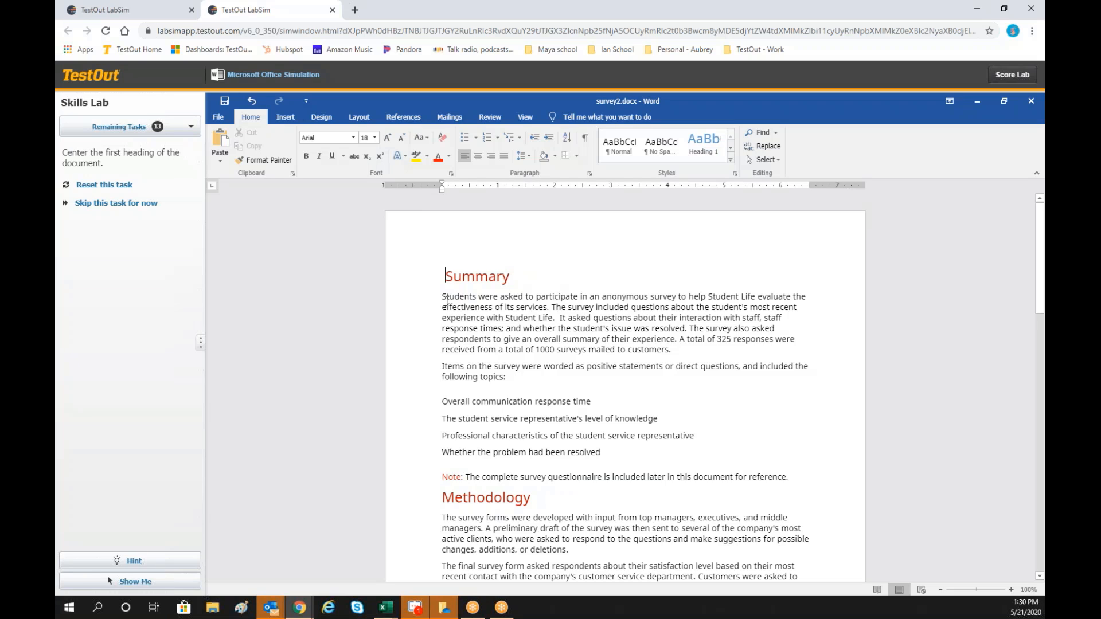
Center the Summary heading to complete the first lab task and continue to the next task.
double_click(474, 276)
left_click(478, 156)
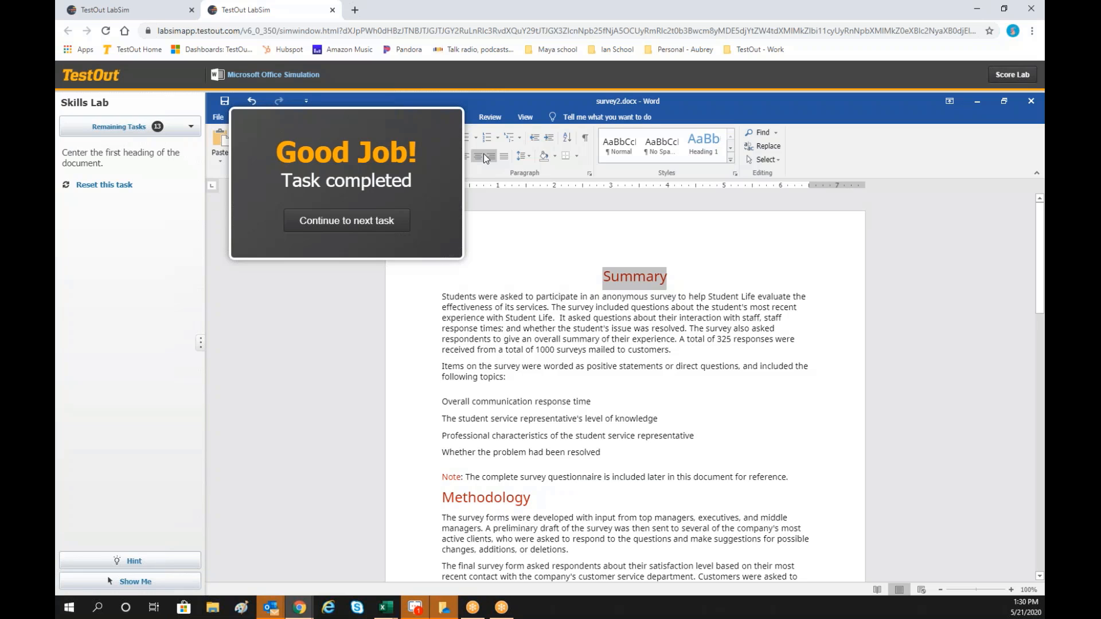
left_click(395, 220)
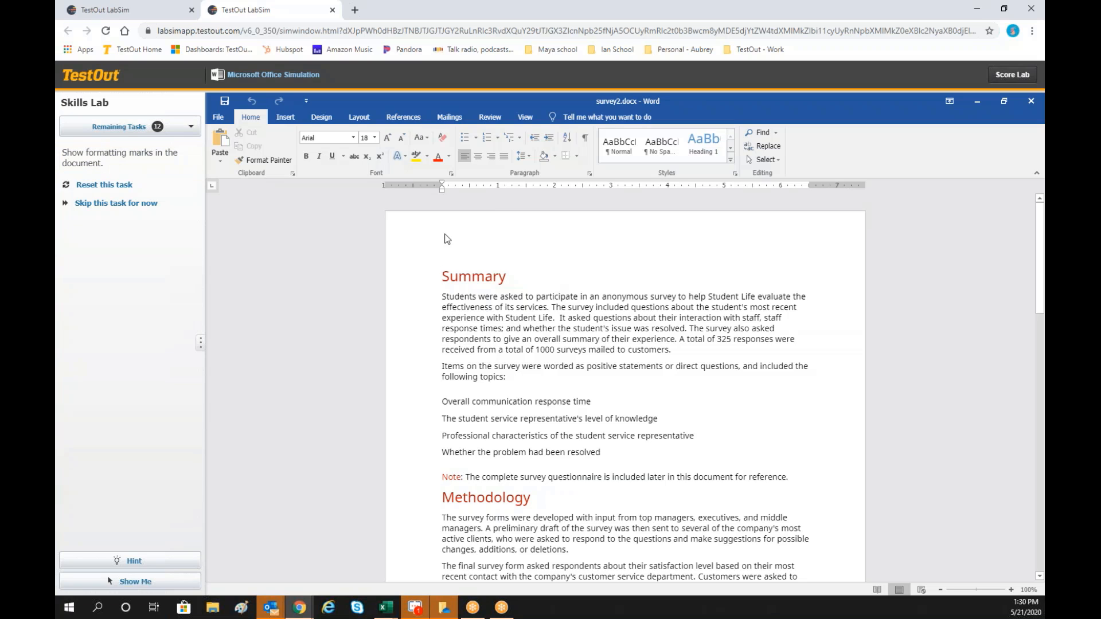
Apply red font color, subscript, strikethrough, underline and numbering to the Summary heading and the two paragraphs below it.
left_click_drag(442, 276, 506, 376)
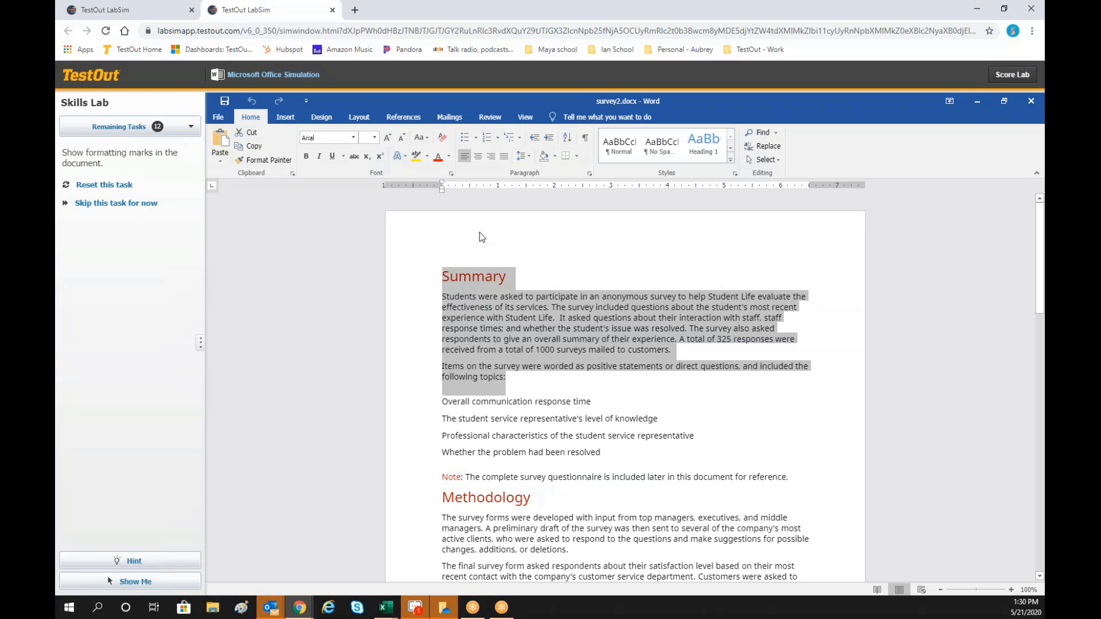
left_click(438, 156)
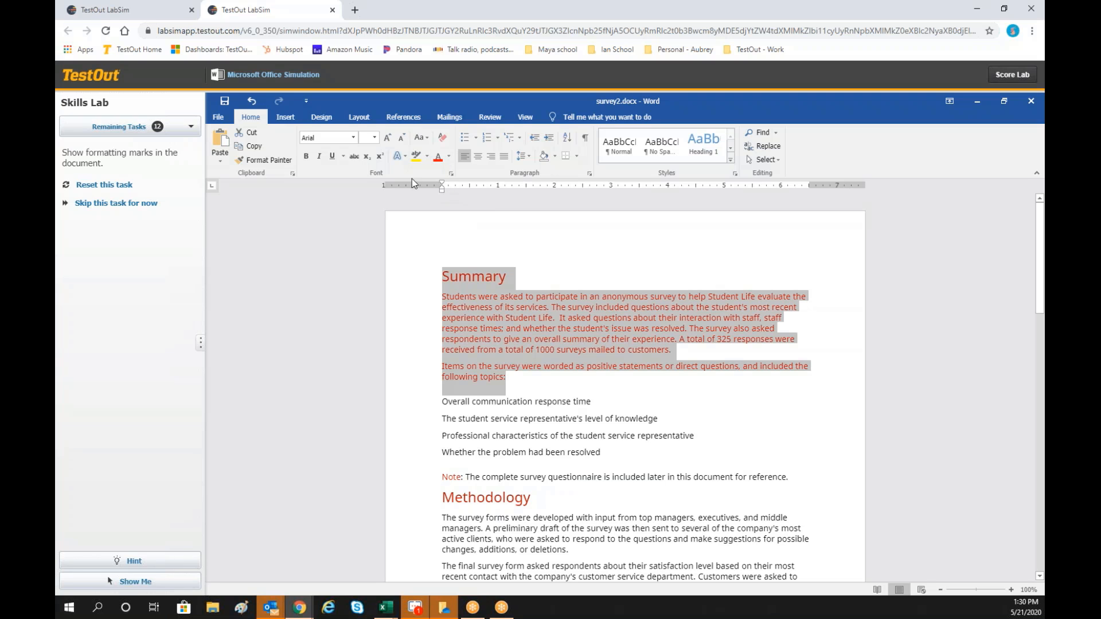
left_click(401, 157)
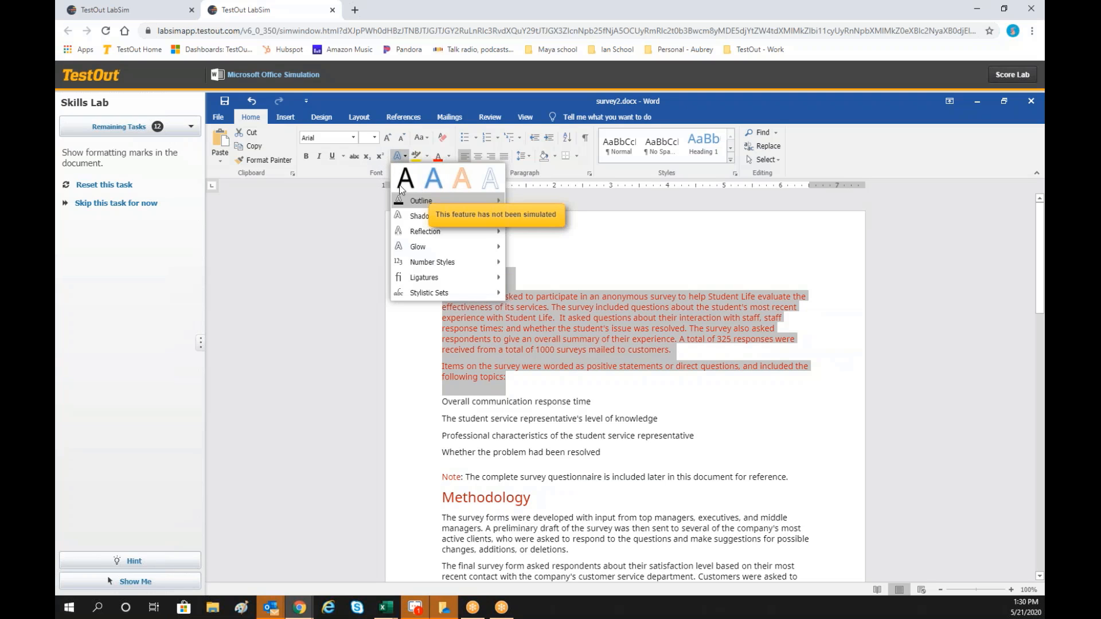
left_click(369, 160)
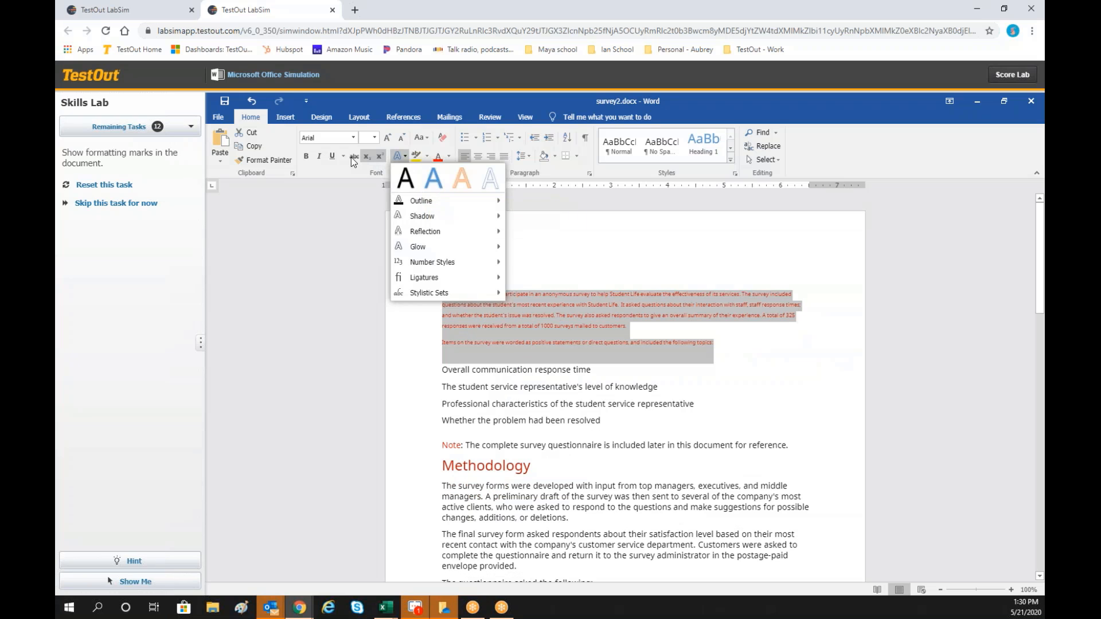
left_click(351, 157)
left_click(332, 159)
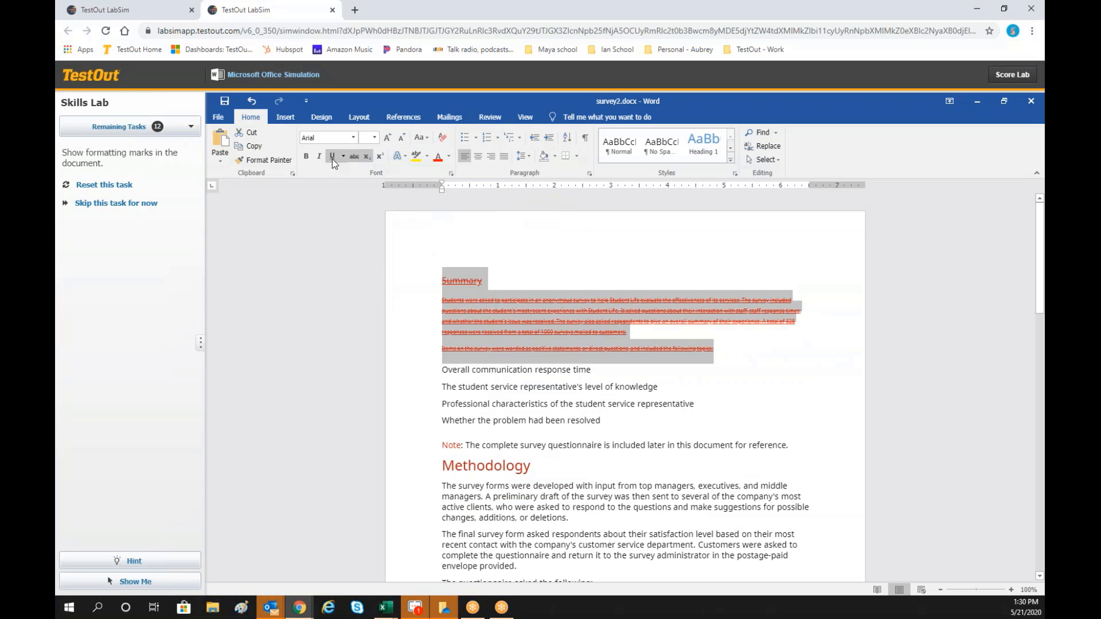
left_click(487, 143)
left_click(487, 142)
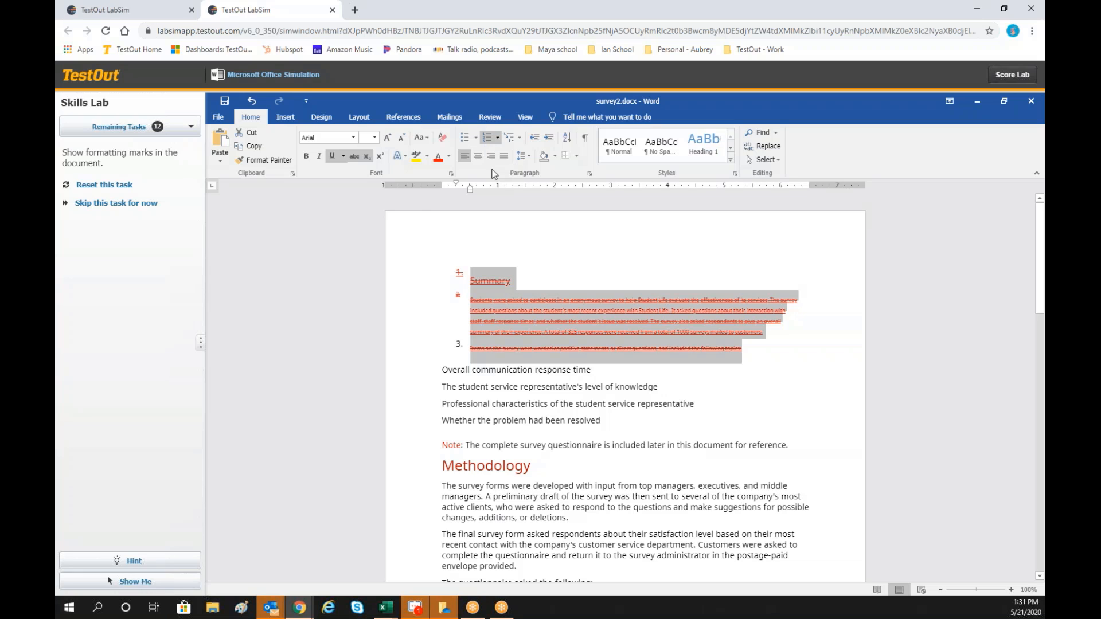
View the hint for showing formatting marks, play the task's Show Me demonstration, and mute its sound.
left_click(152, 560)
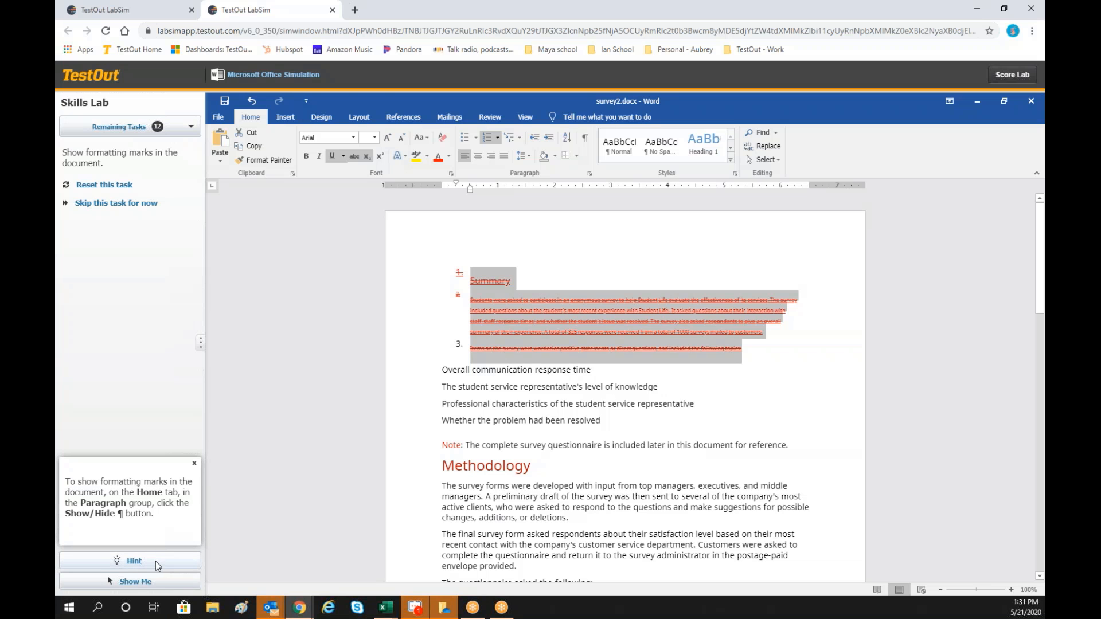
left_click(155, 582)
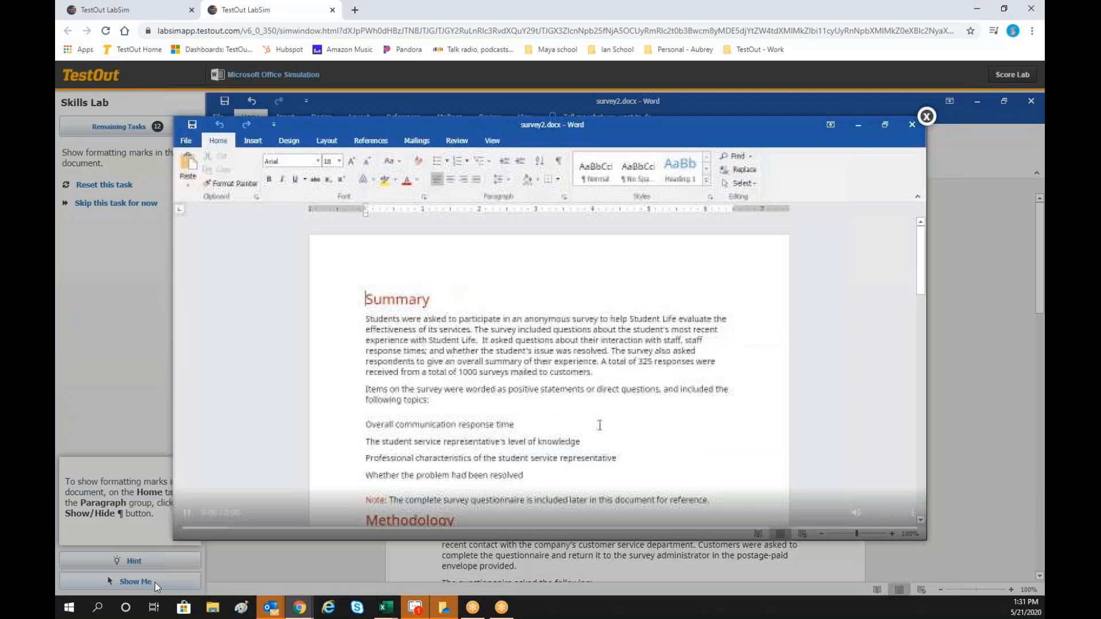
mouse_move(862, 514)
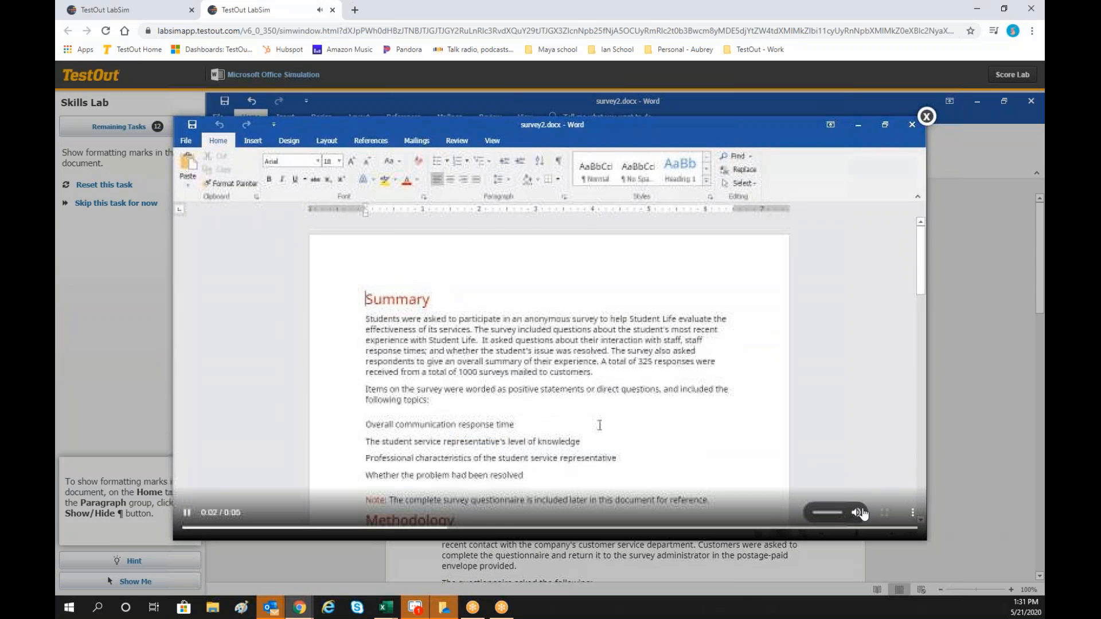
left_click_drag(839, 518, 812, 516)
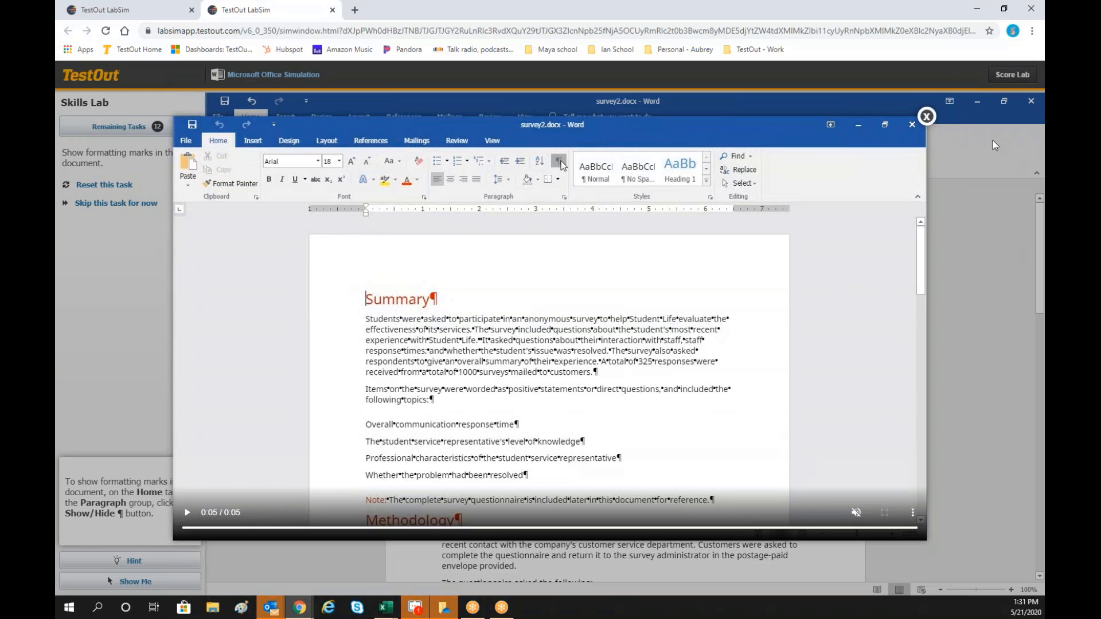
Close the demonstration video, show formatting marks in survey2.docx, and continue to the next task.
left_click(924, 118)
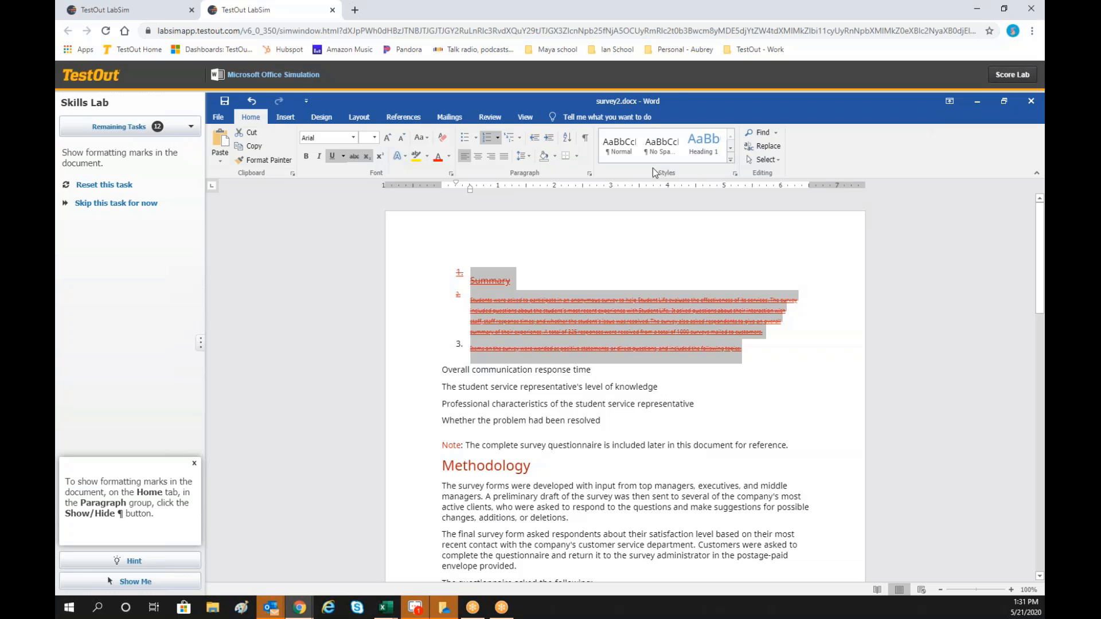
left_click(584, 137)
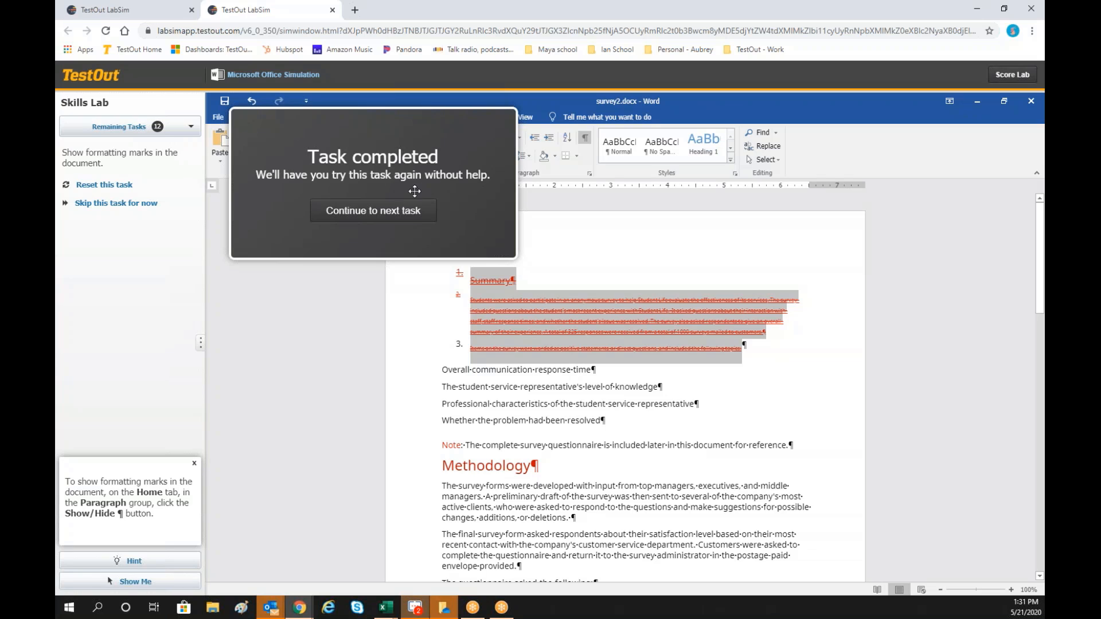
left_click(373, 211)
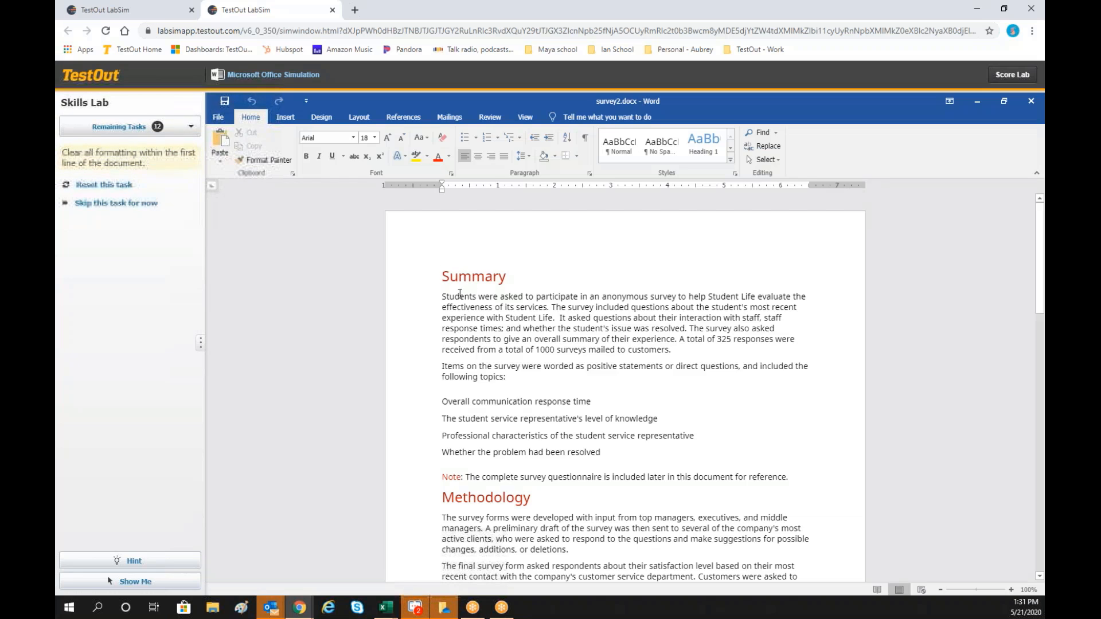
Bold the Summary heading, reset its font style to Regular in the Font dialog, and bold it again.
left_click_drag(439, 277, 502, 279)
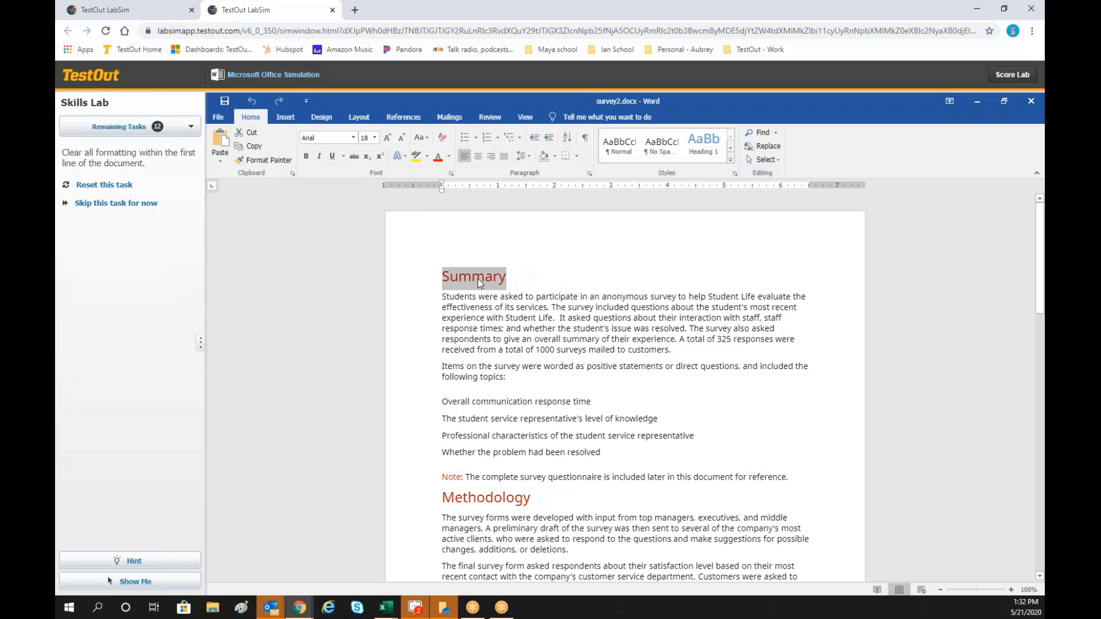
left_click(305, 157)
right_click(497, 277)
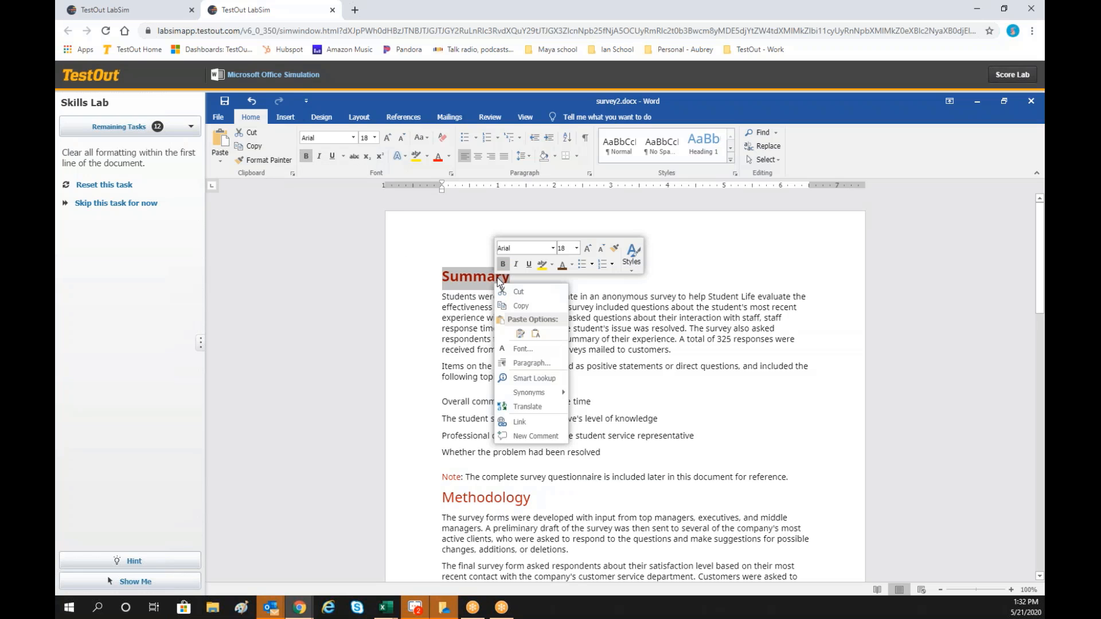
left_click(532, 351)
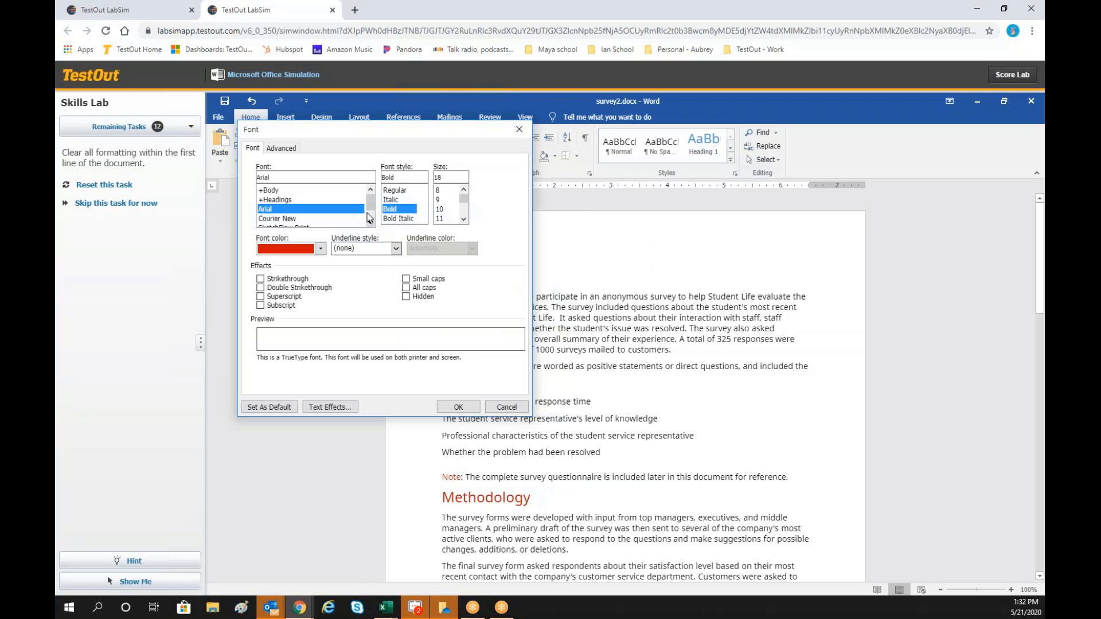
left_click(397, 190)
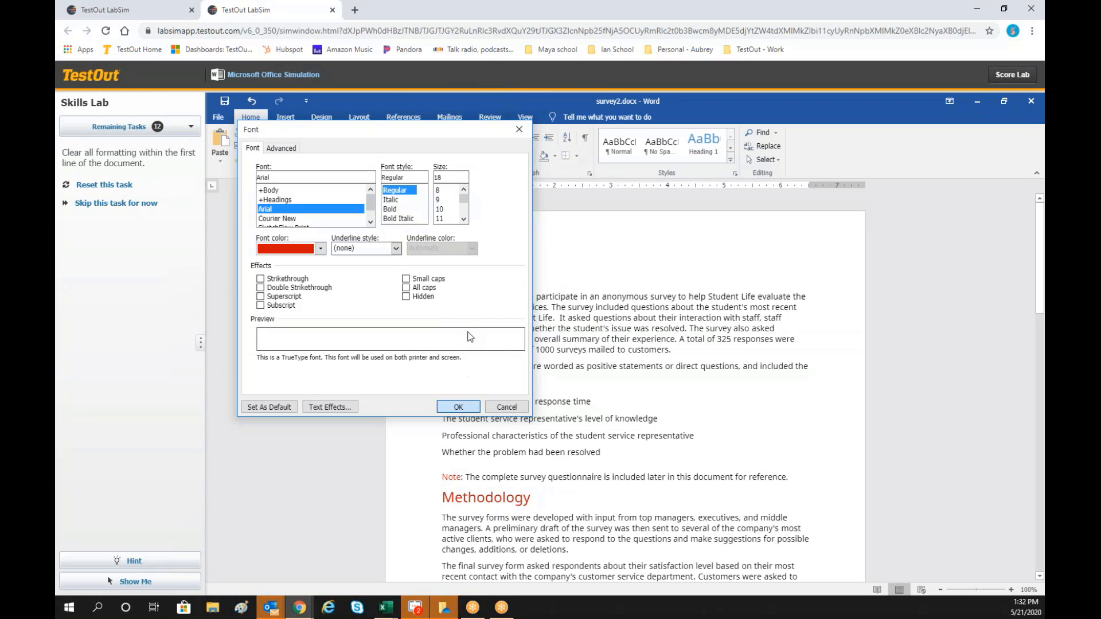
key("Return")
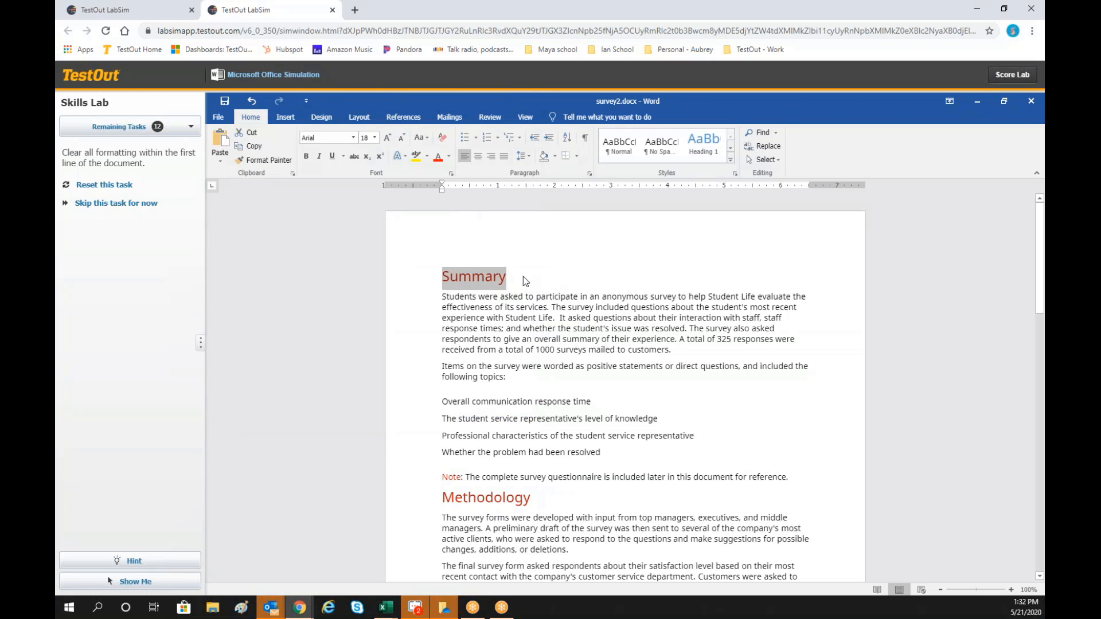
key("ctrl+b")
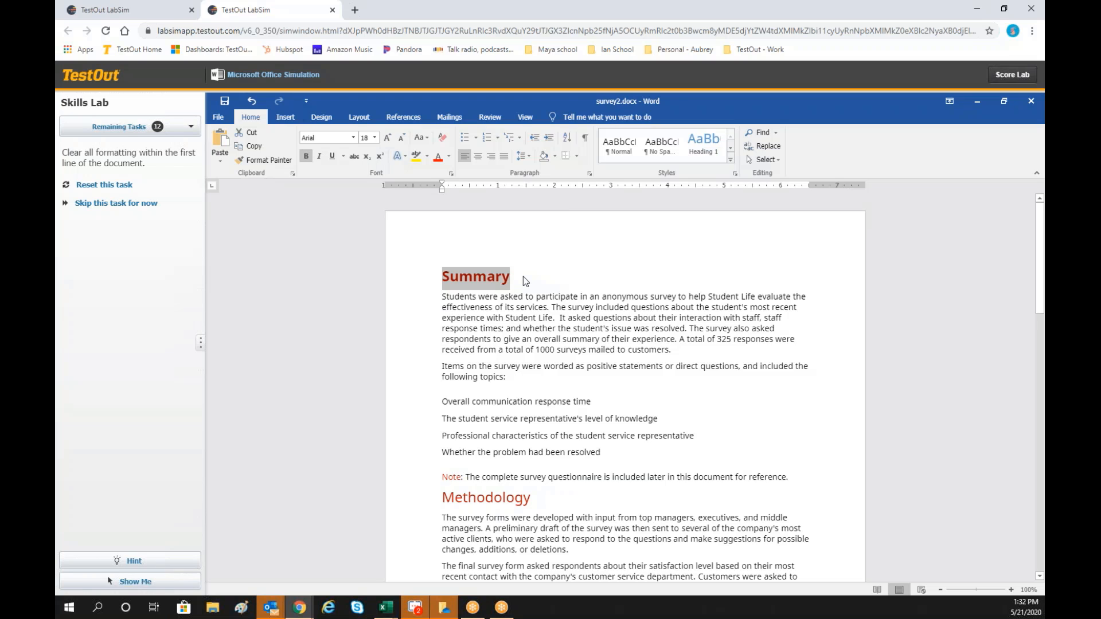
left_click(536, 322)
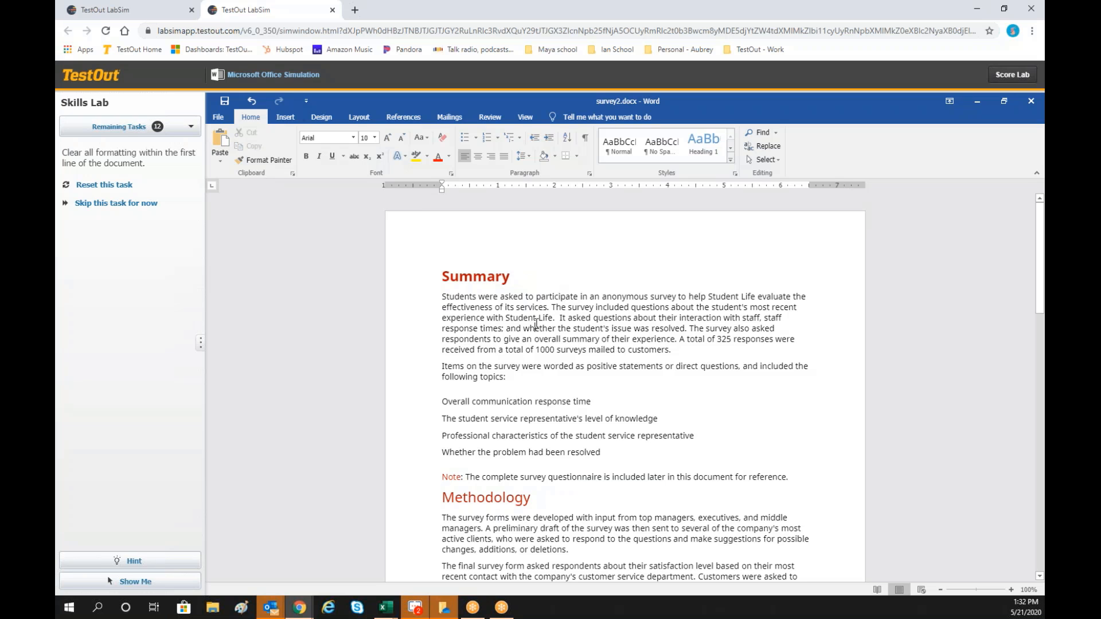
Score the Format Paragraphs skills lab and close its lab report.
left_click(1026, 76)
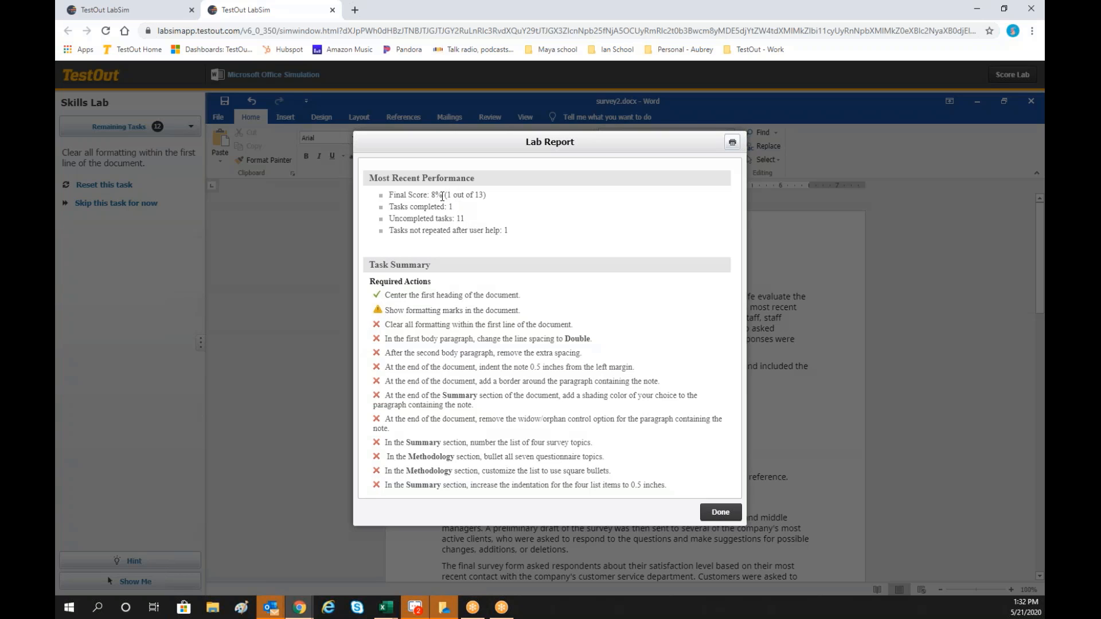
left_click(720, 512)
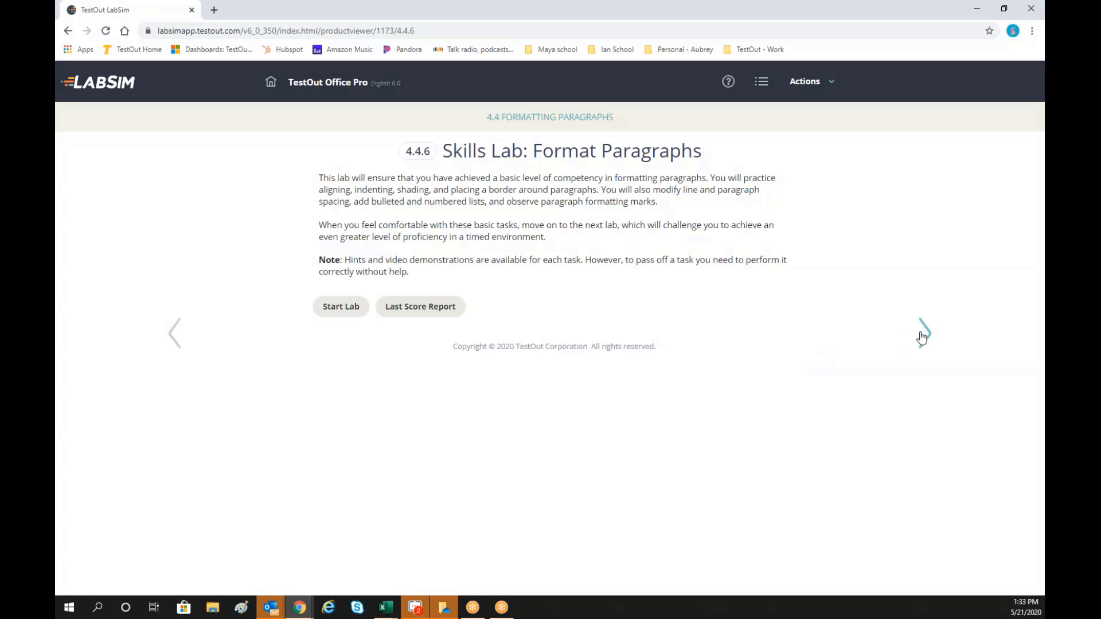
Go to Challenge Lab 4.4.7, Format Paragraphs, launch it, and begin the timed challenge.
left_click(922, 335)
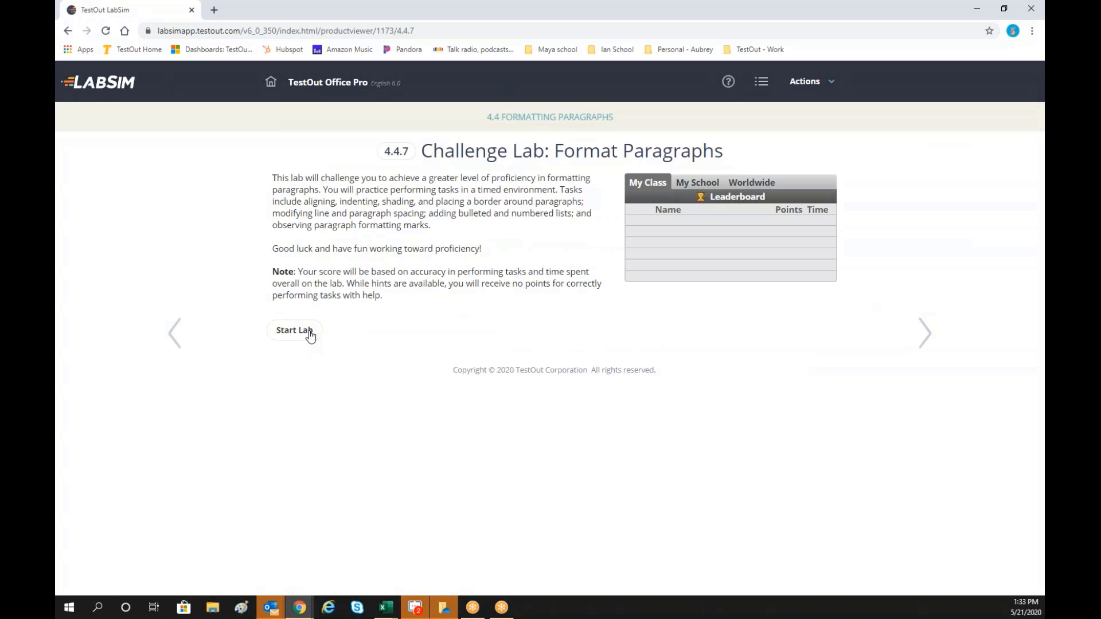
left_click(303, 331)
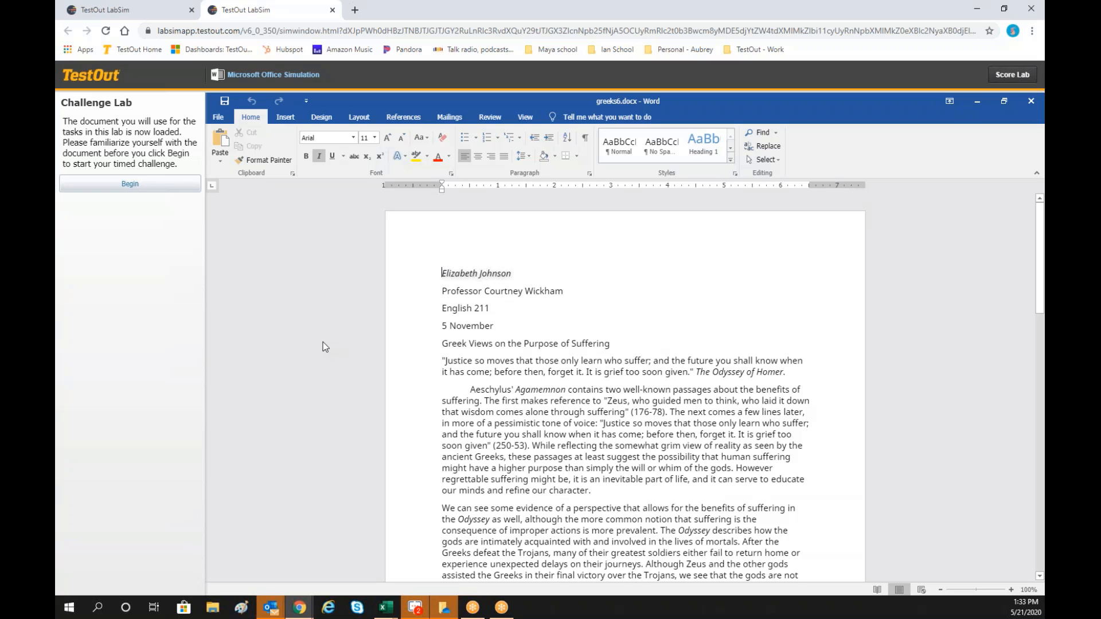
left_click(165, 190)
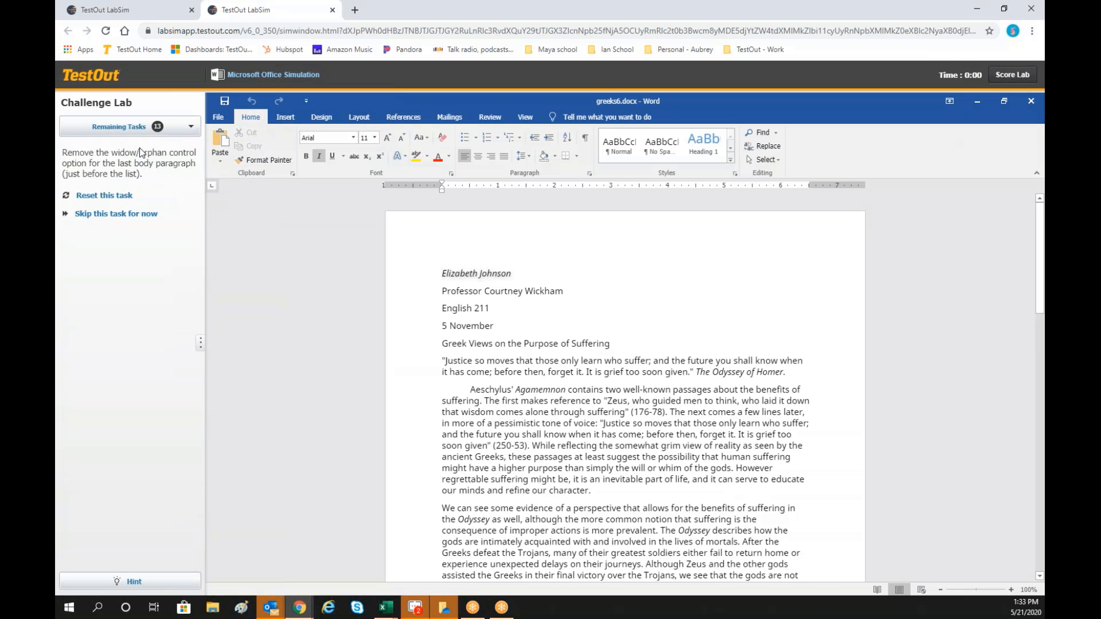
Switch to the bullet list task, bullet the four items from Wisdom to Honor at the document's end, and continue to the next task.
left_click(113, 132)
left_click(109, 195)
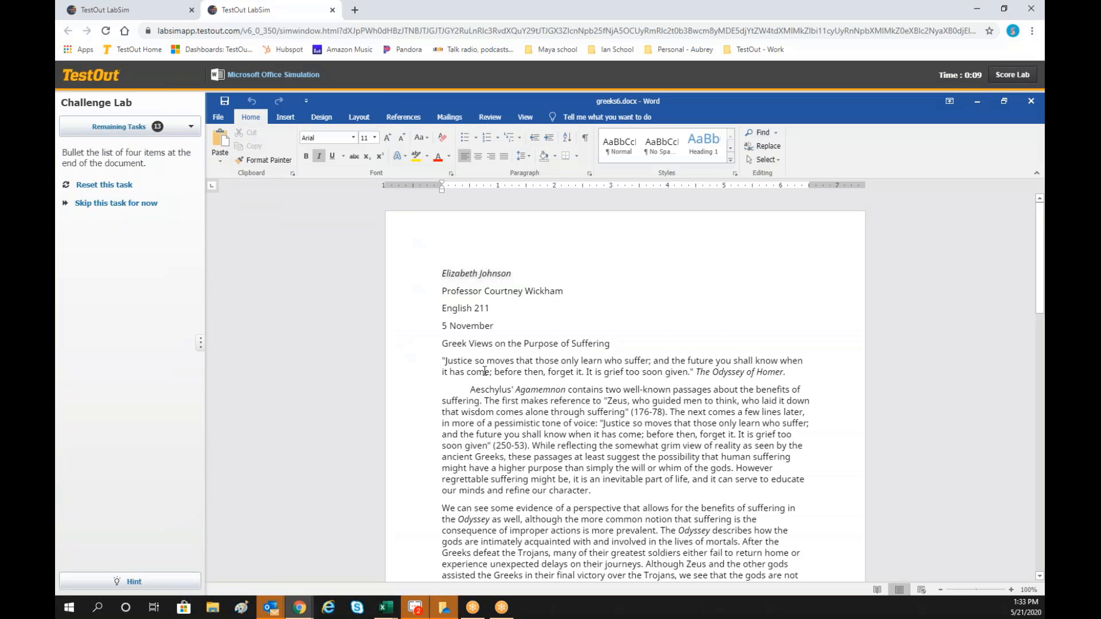
scroll(484, 371, "down", 10)
scroll(479, 344, "down", 5)
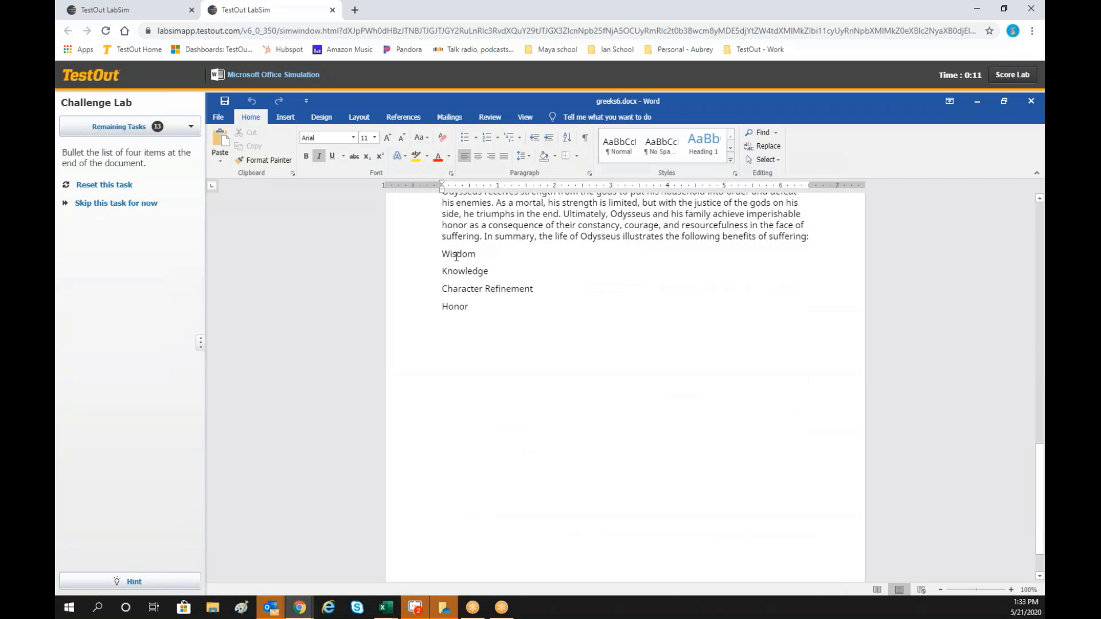
left_click_drag(442, 254, 468, 303)
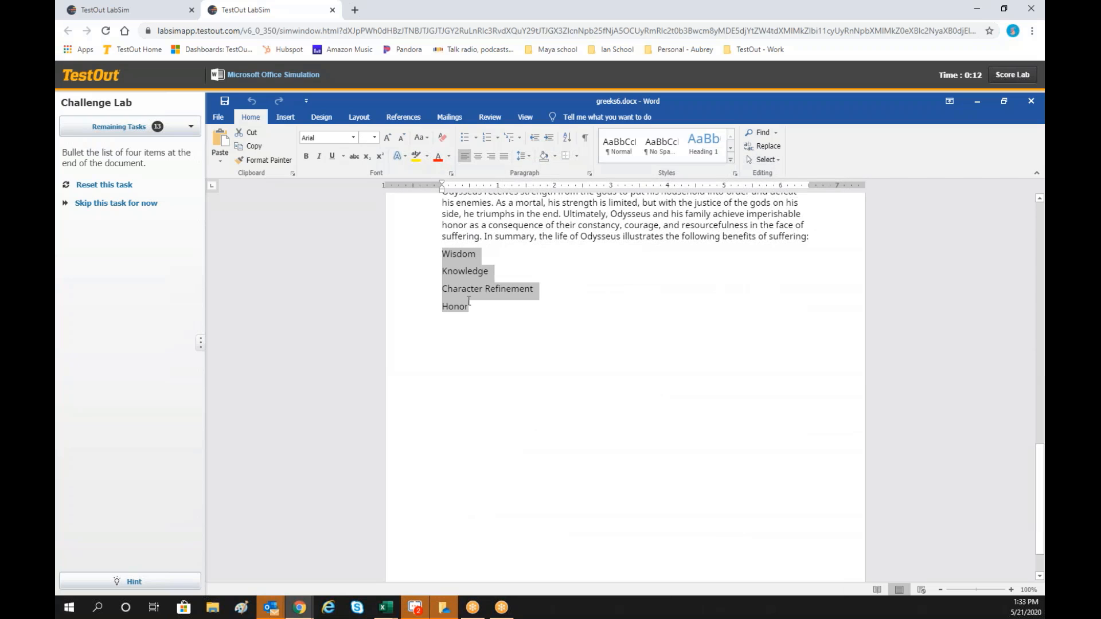
left_click(463, 137)
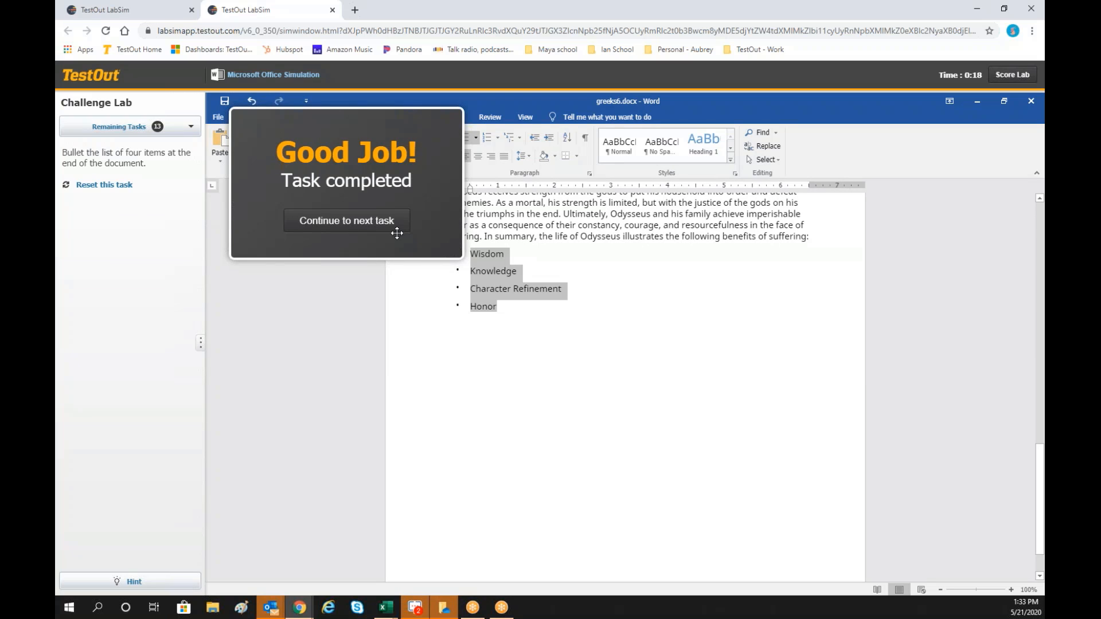
left_click(347, 221)
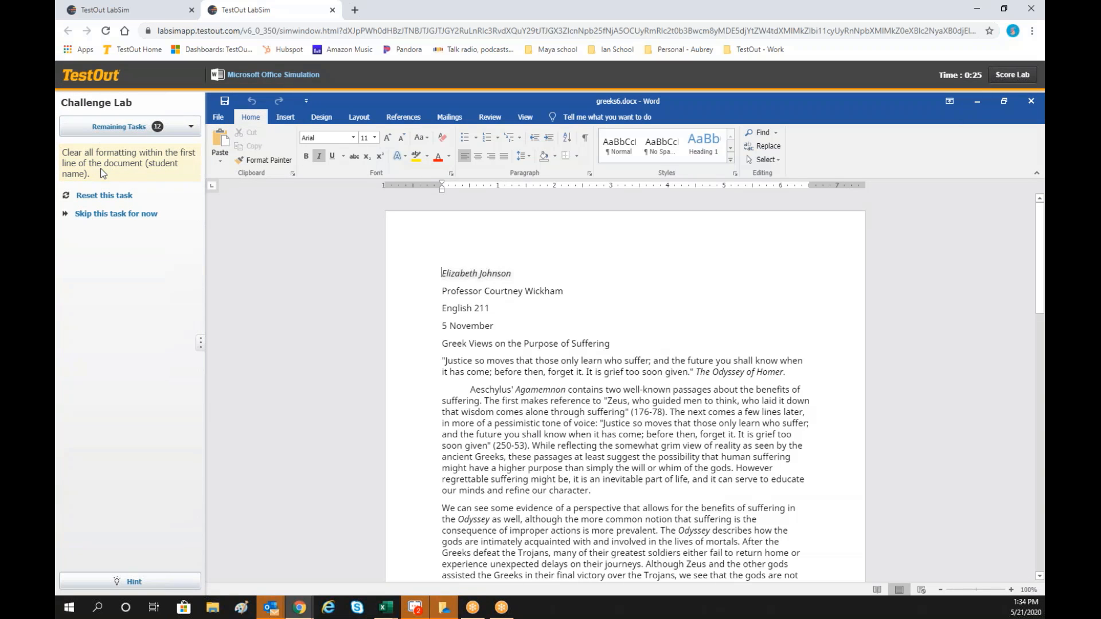
Try applying bold, underline, strikethrough and subscript to the student name in the first line.
left_click_drag(441, 270, 512, 281)
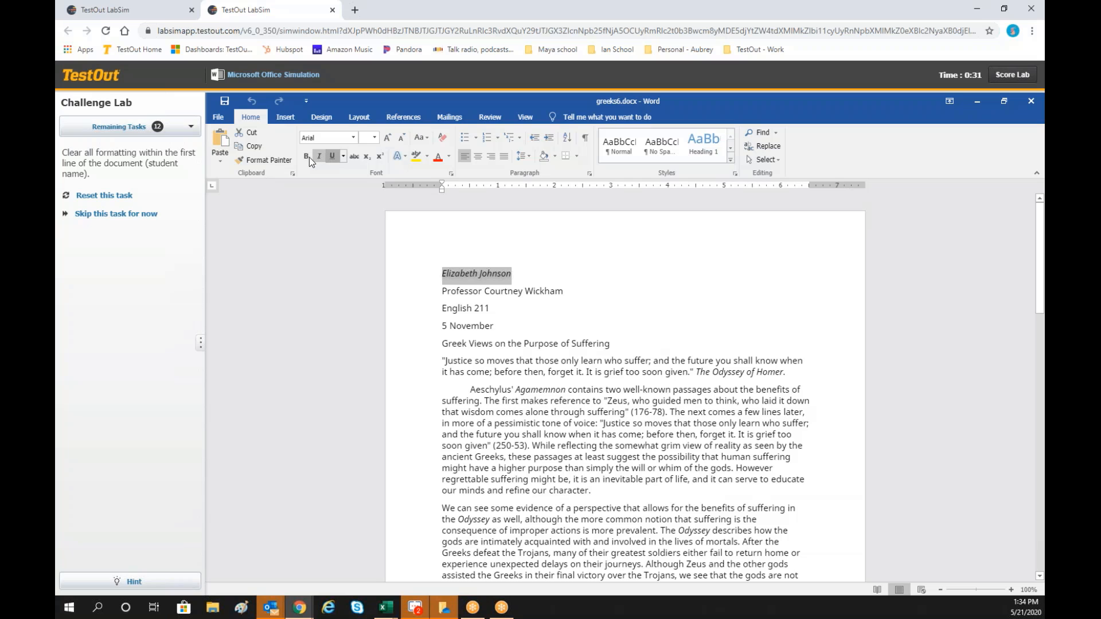
left_click(367, 160)
left_click(366, 156)
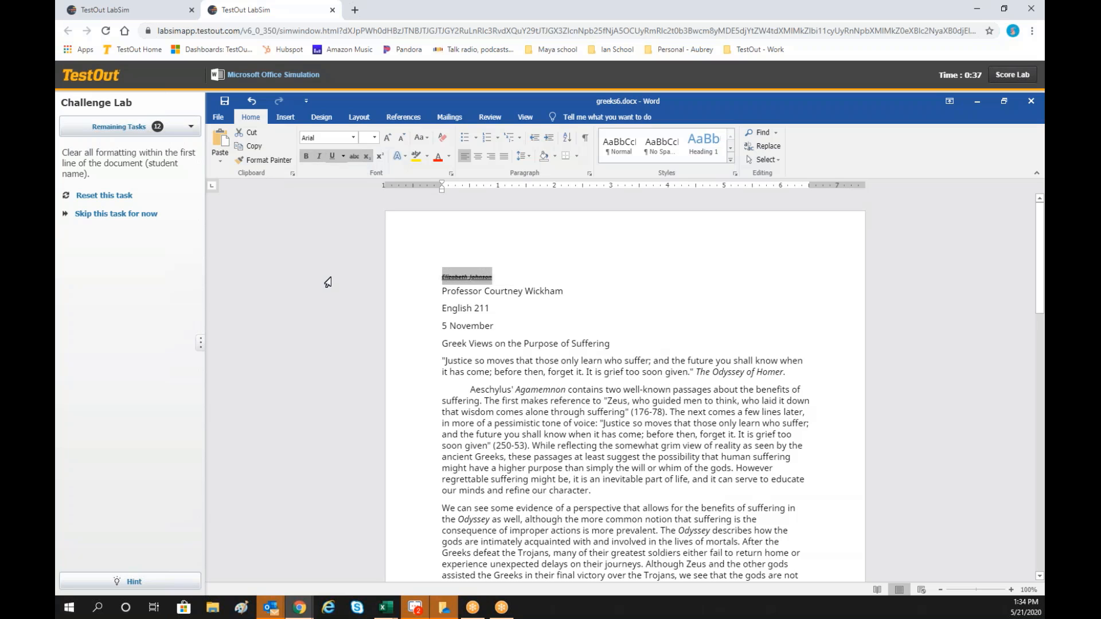
View the task hint, clear all formatting from the student name in the first line, and continue to the next task.
left_click(136, 585)
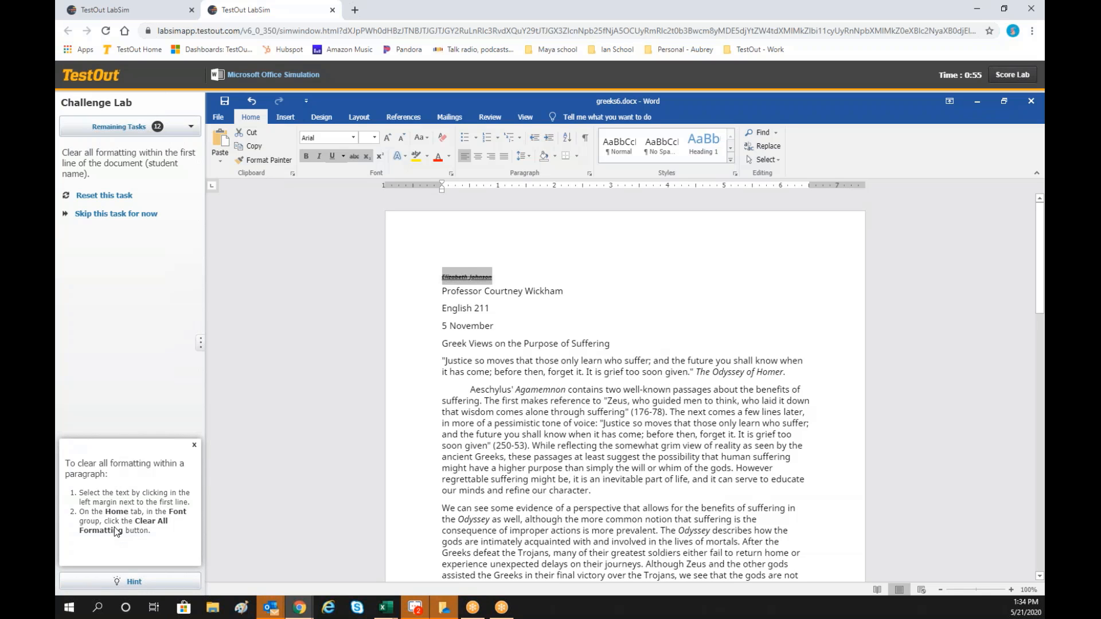
left_click(441, 142)
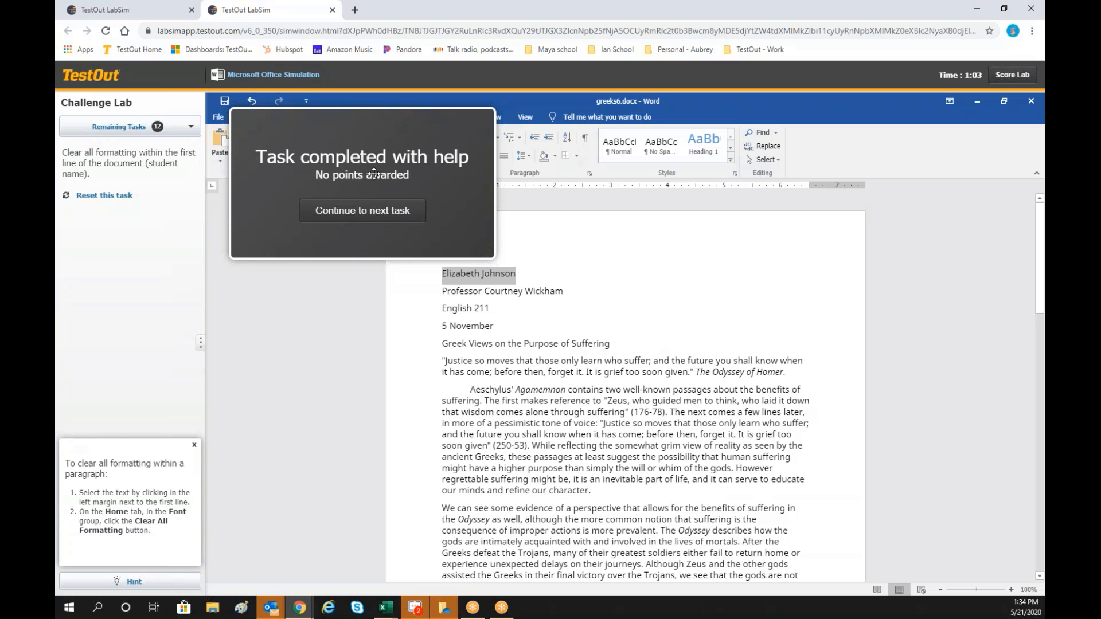
left_click(345, 212)
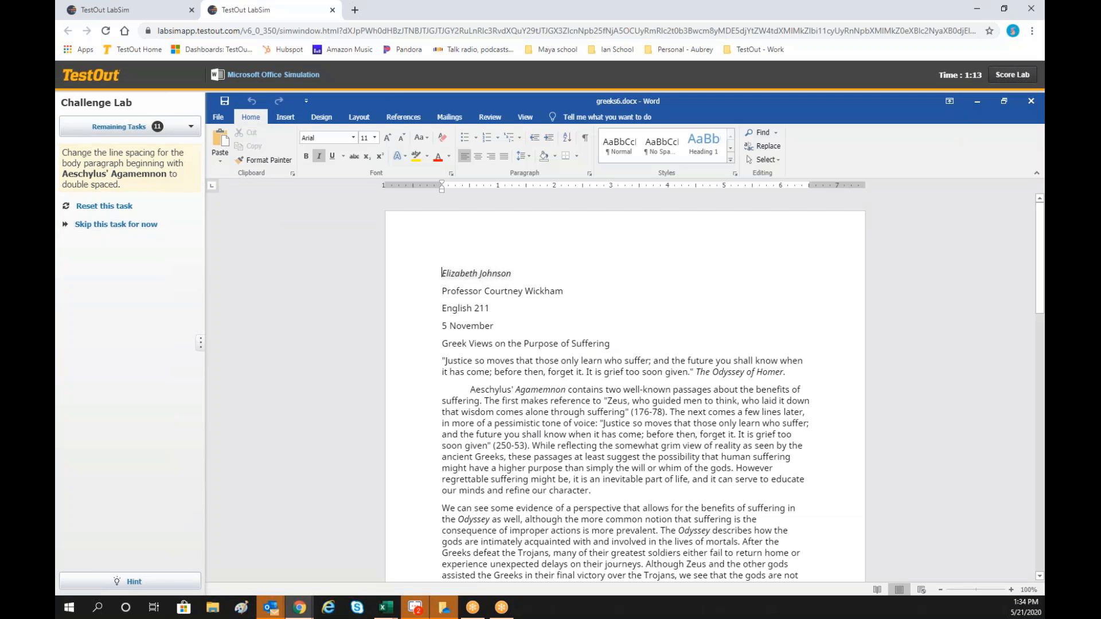
Score the Format Paragraphs challenge lab and close its lab report.
left_click(1000, 77)
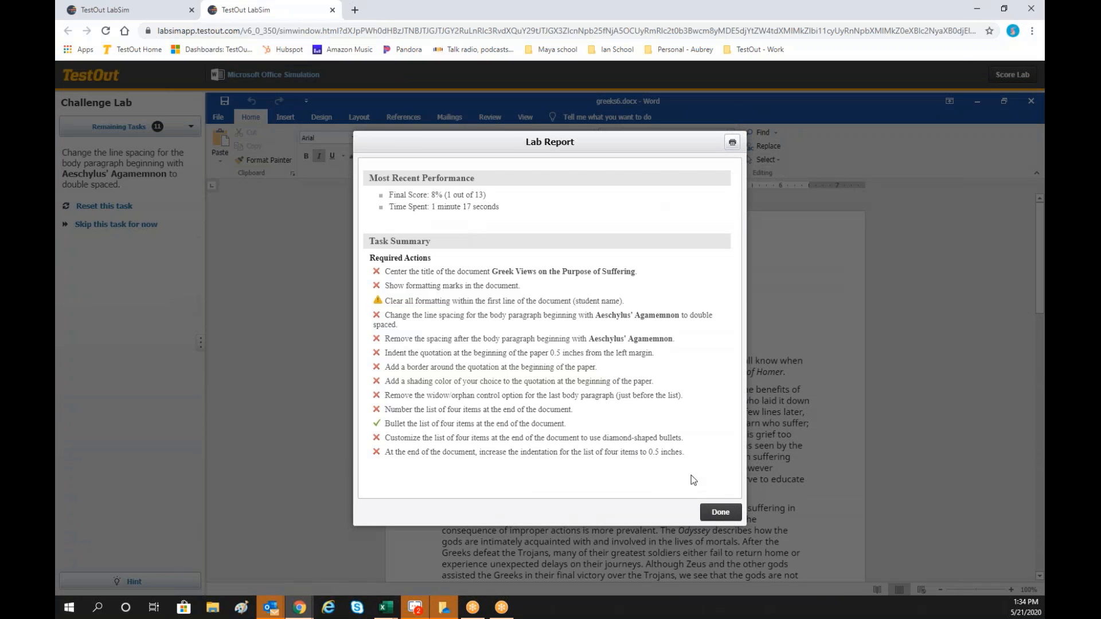
left_click(717, 512)
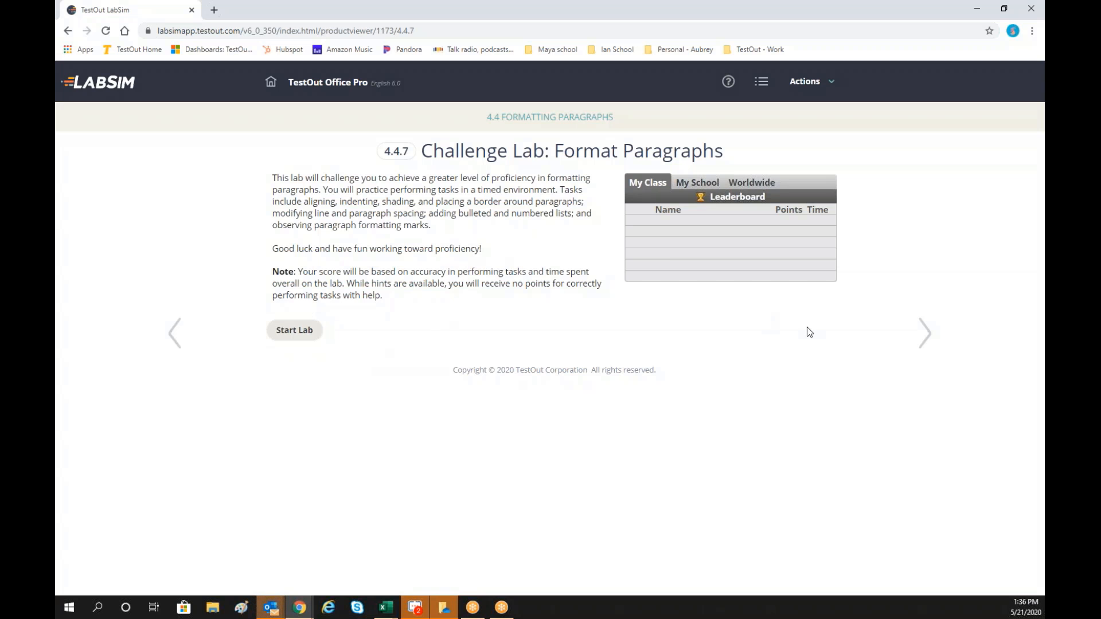
Advance past Paragraph Formatting Tips to Applied Lab 4.4.9, Format Research Paper Paragraphs, and start the lab.
left_click(925, 333)
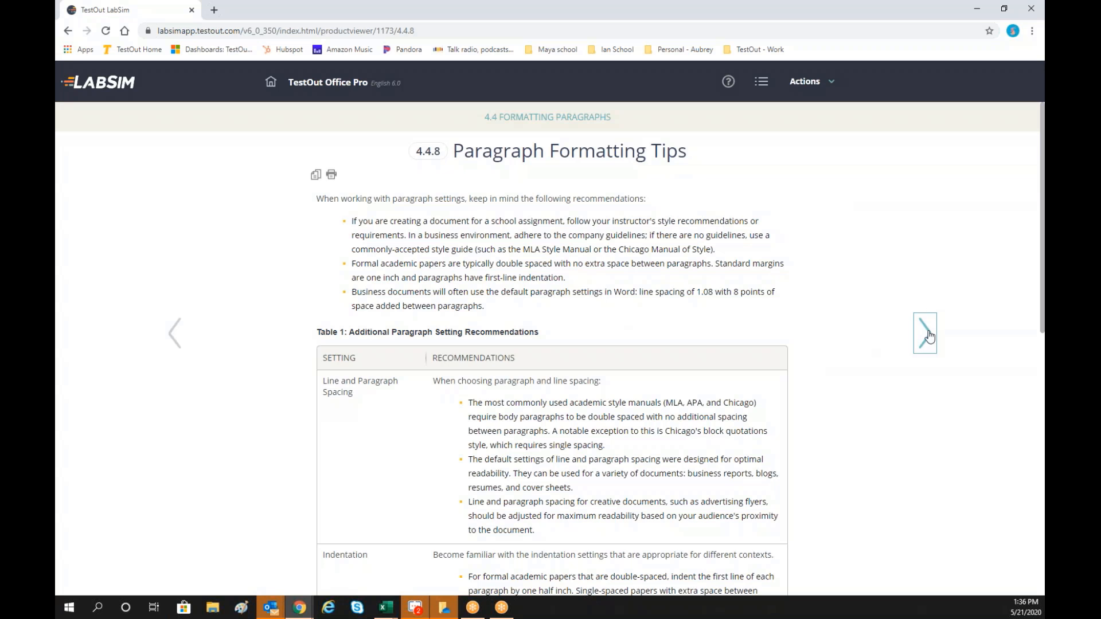
left_click(929, 328)
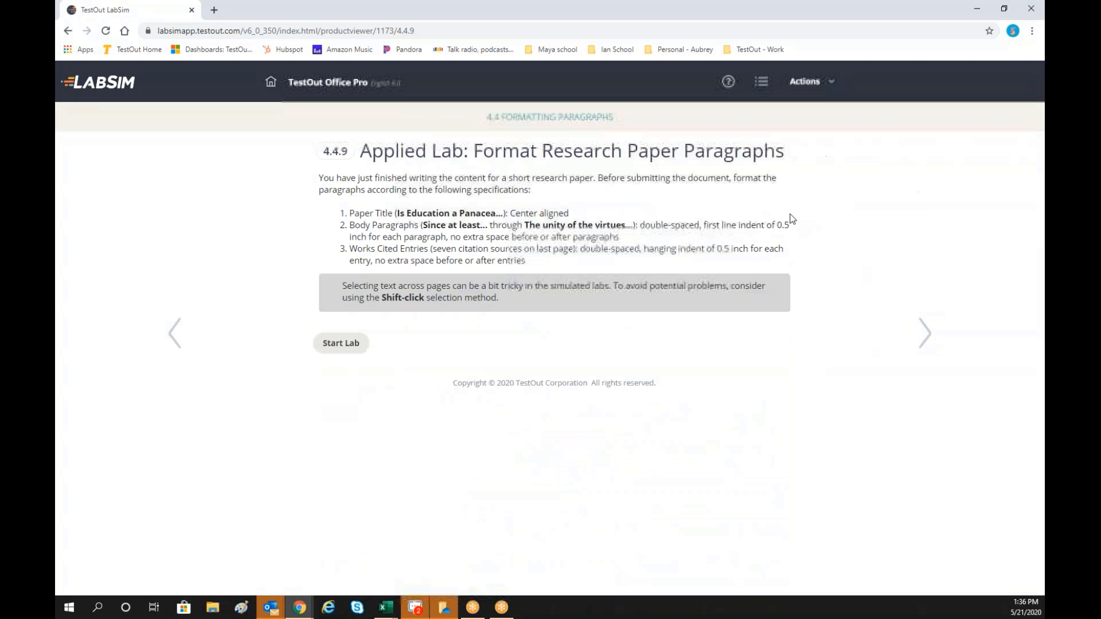
left_click(354, 346)
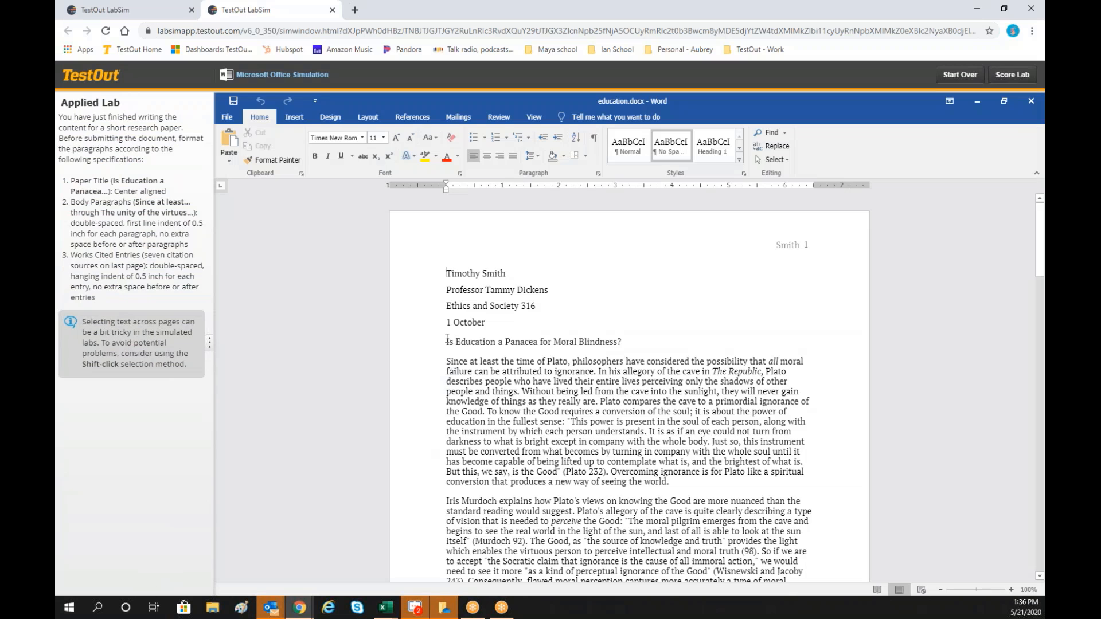
Center the paper title "Is Education a Panacea for Moral Blindness?" in education.docx.
left_click_drag(447, 342, 620, 342)
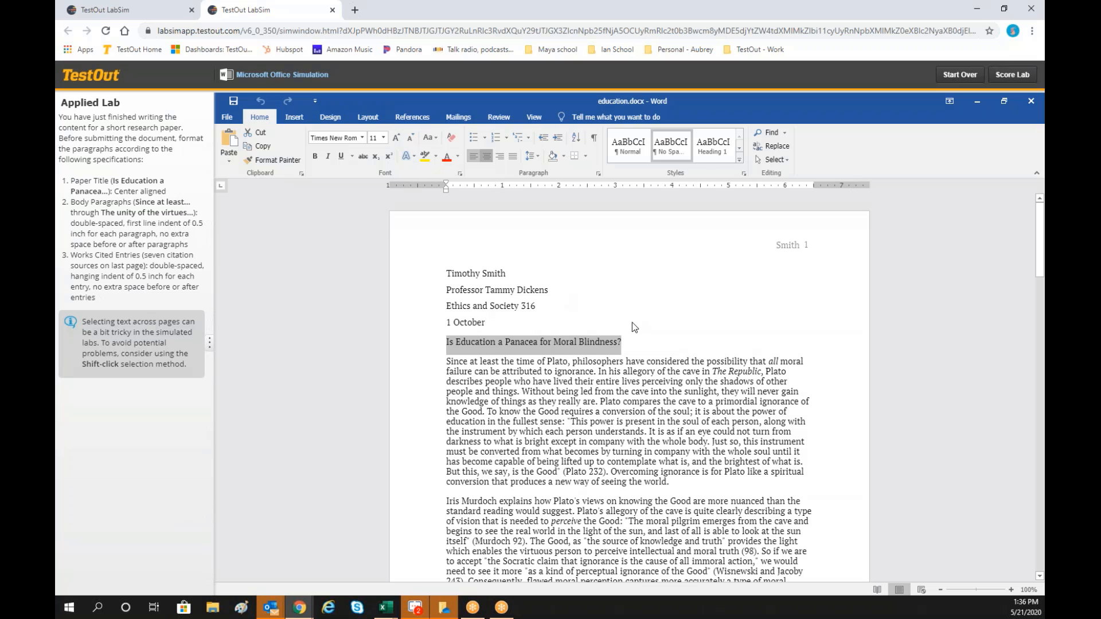
left_click(486, 158)
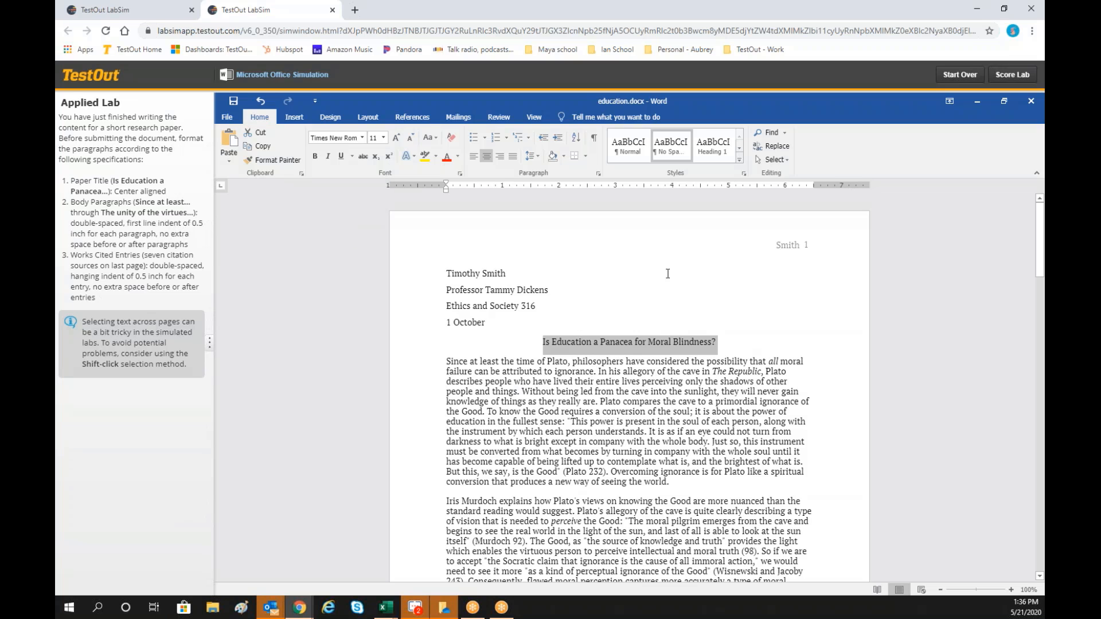
Score the applied lab and review the task summary and explanation in its lab report.
left_click(1019, 78)
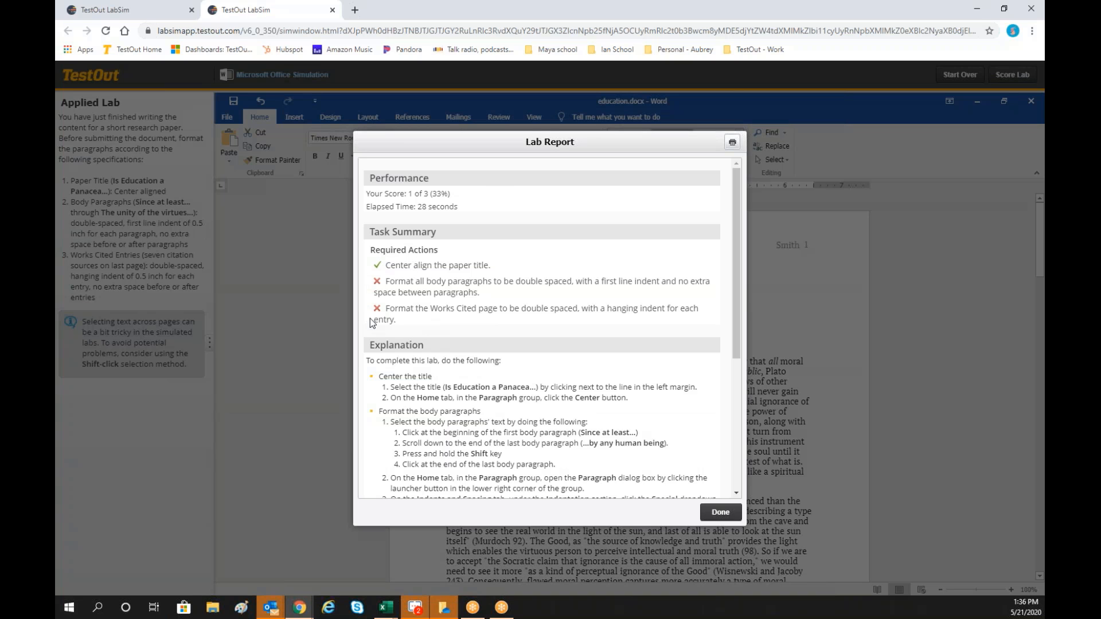
scroll(396, 310, "down", 5)
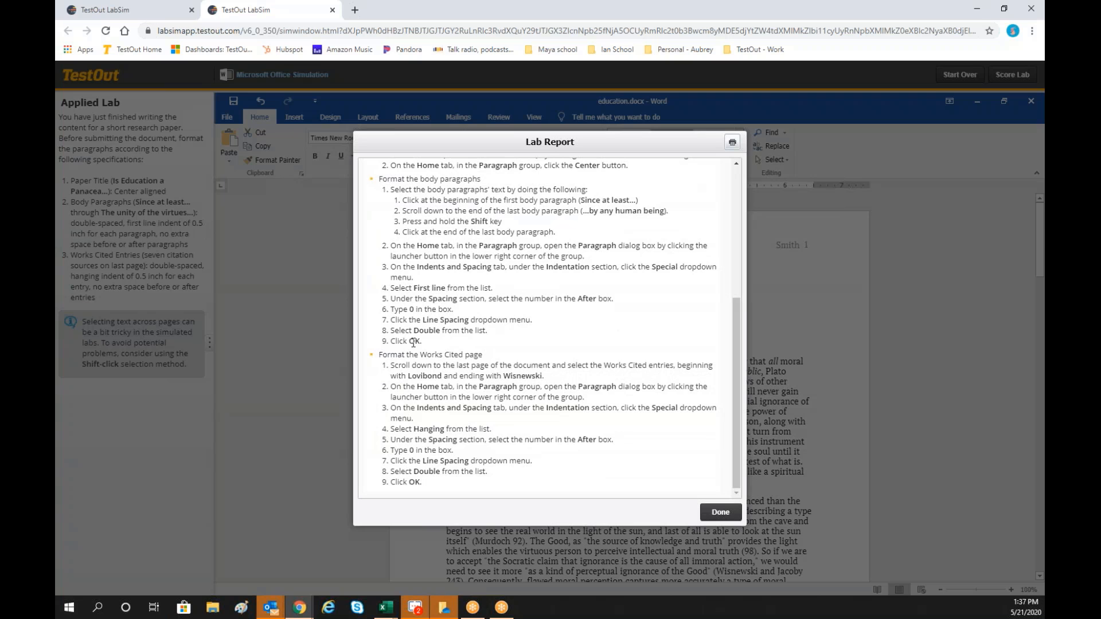
scroll(413, 342, "up", 4)
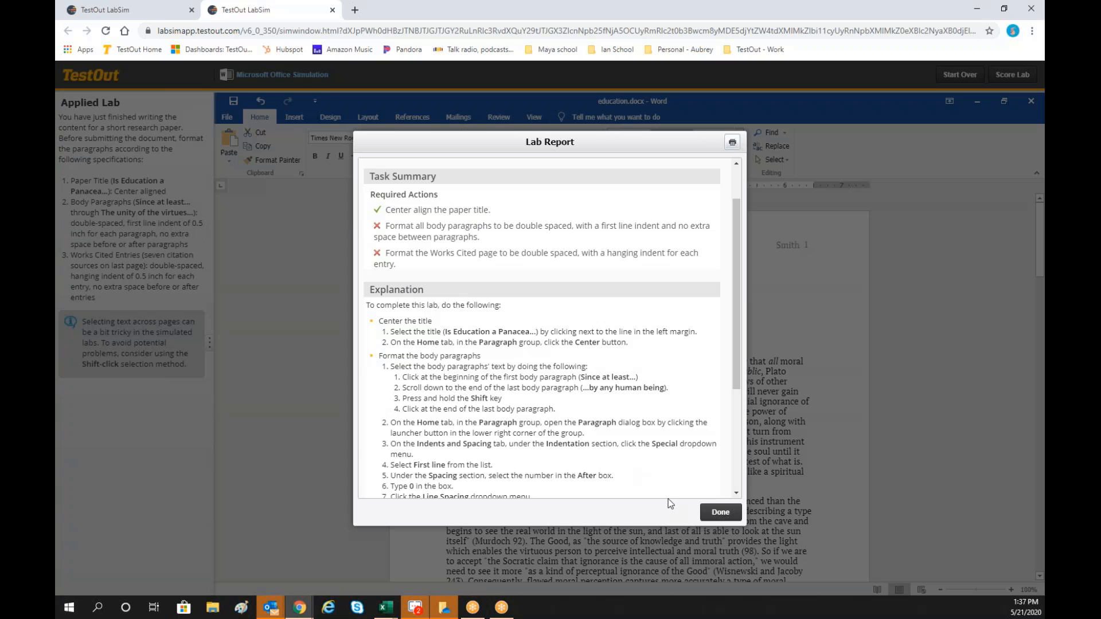
Close the lab report and view the Office Pro Practice Exams and MOS 2019 Practice Exams chapters in the course outline.
left_click(714, 518)
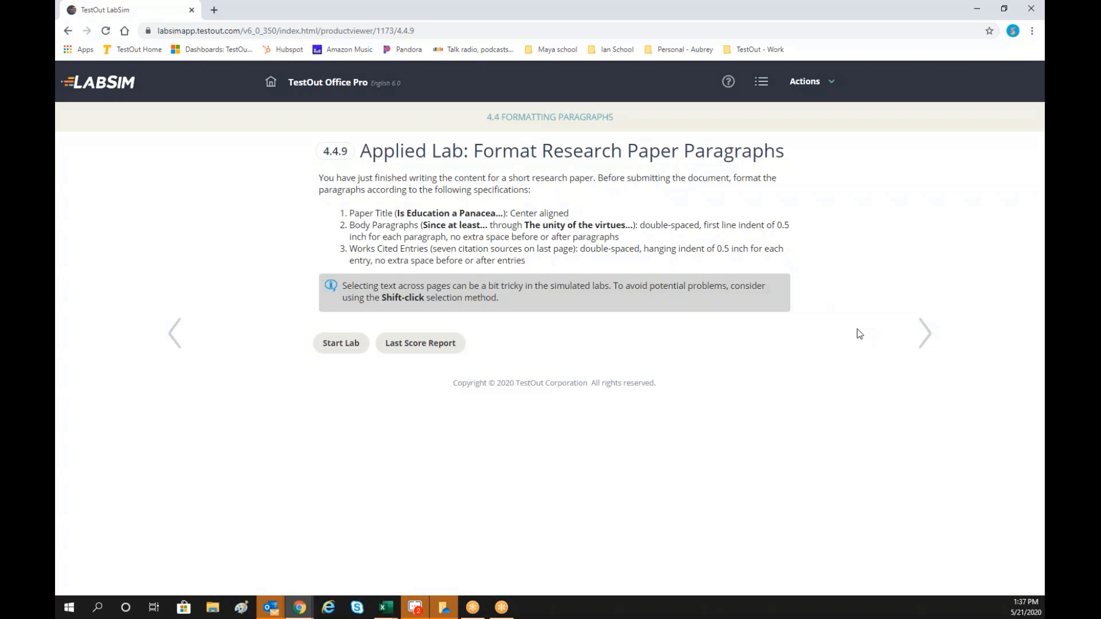
left_click(760, 82)
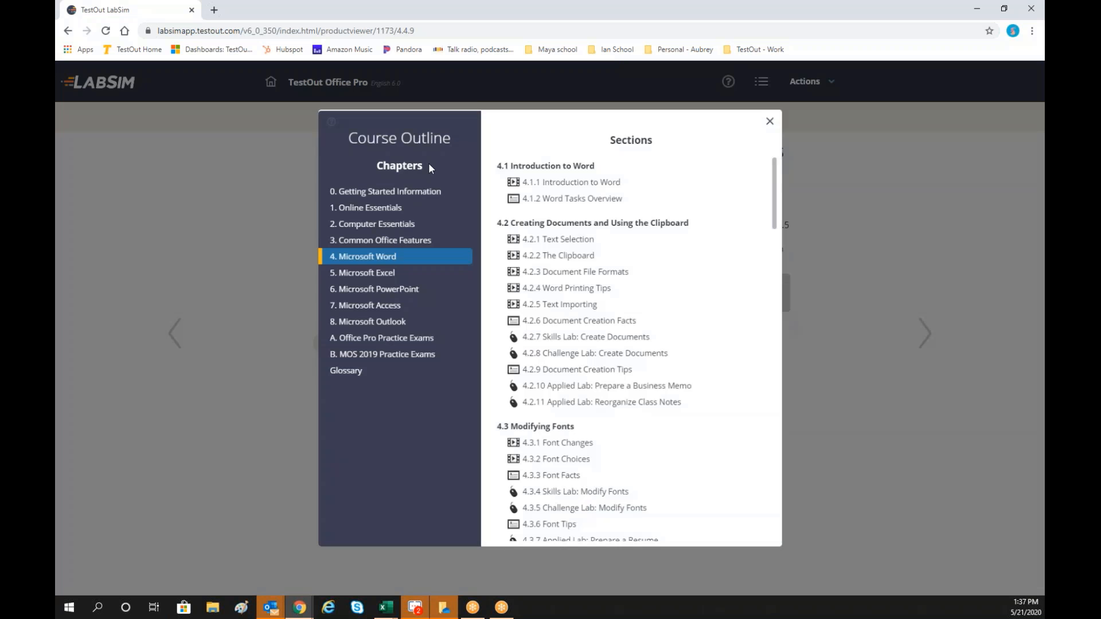
left_click(394, 342)
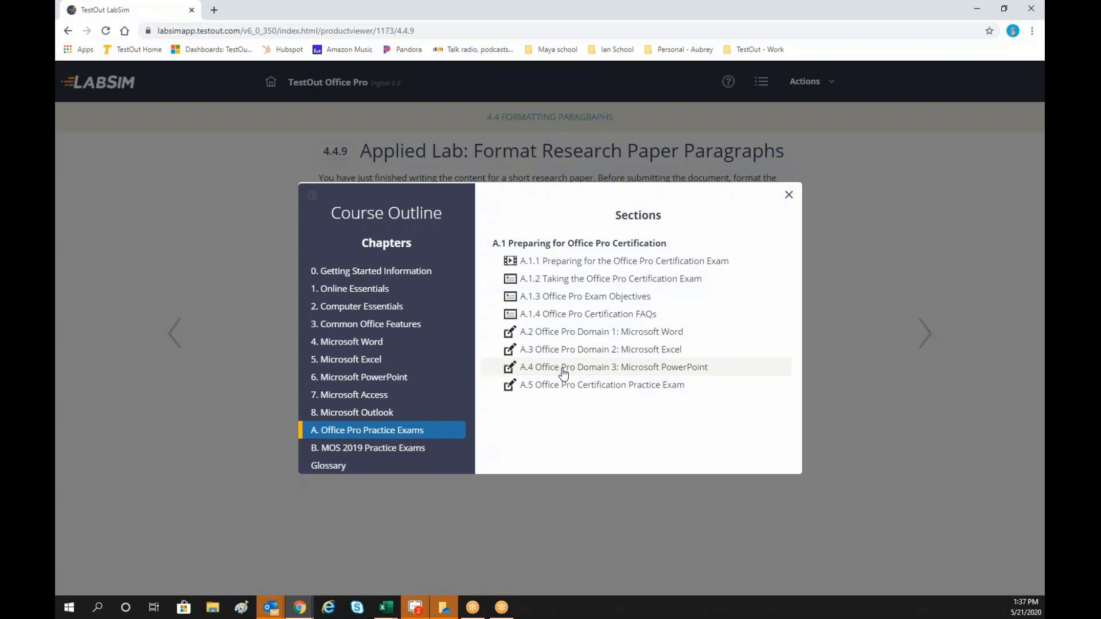
left_click(360, 448)
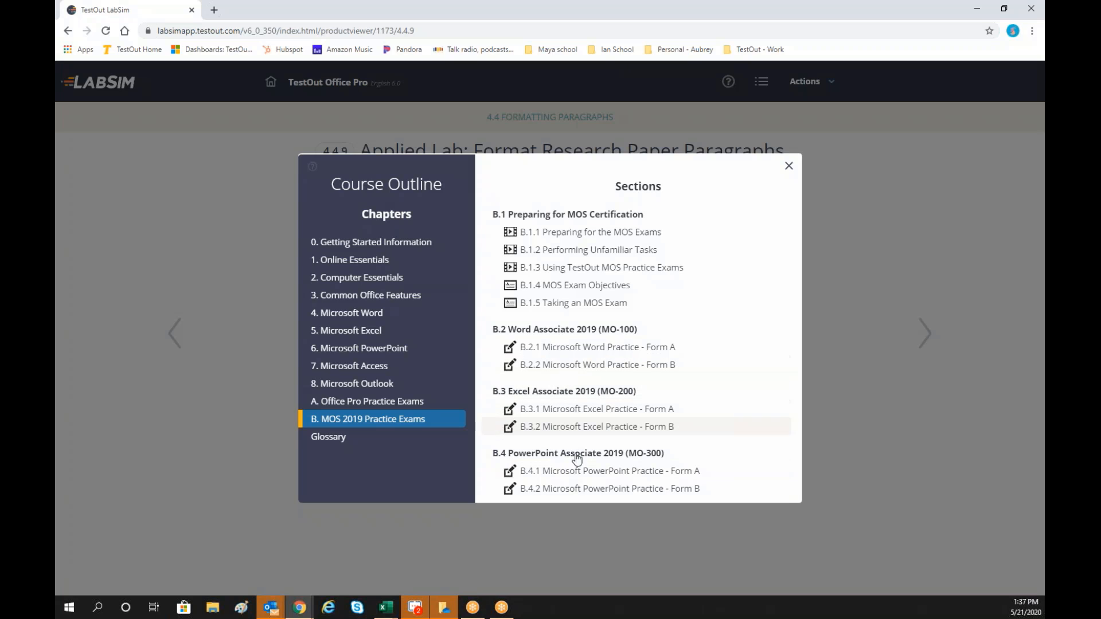
left_click(789, 166)
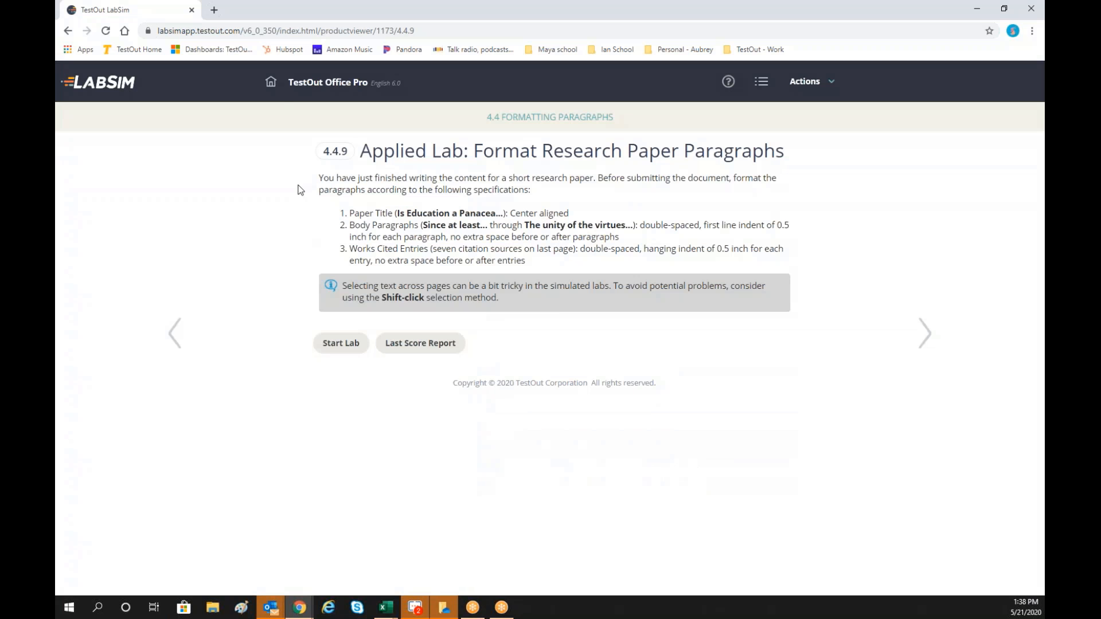
Leave the course for My Campus and view the Class Gradebook report for the PC Pro Fall 2020 class.
left_click(271, 85)
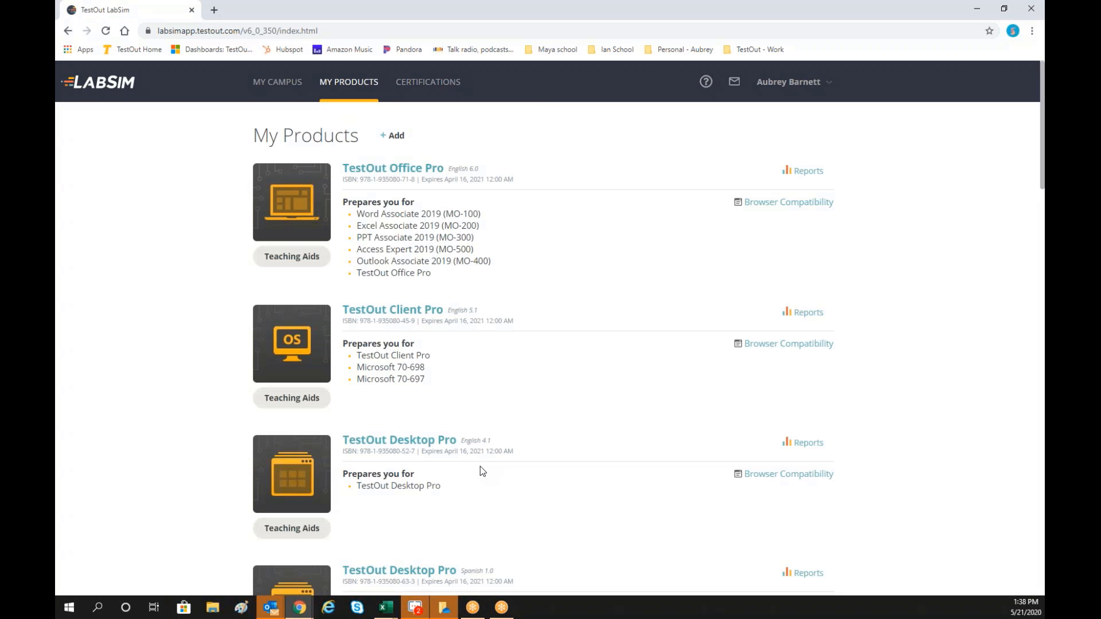
left_click(284, 86)
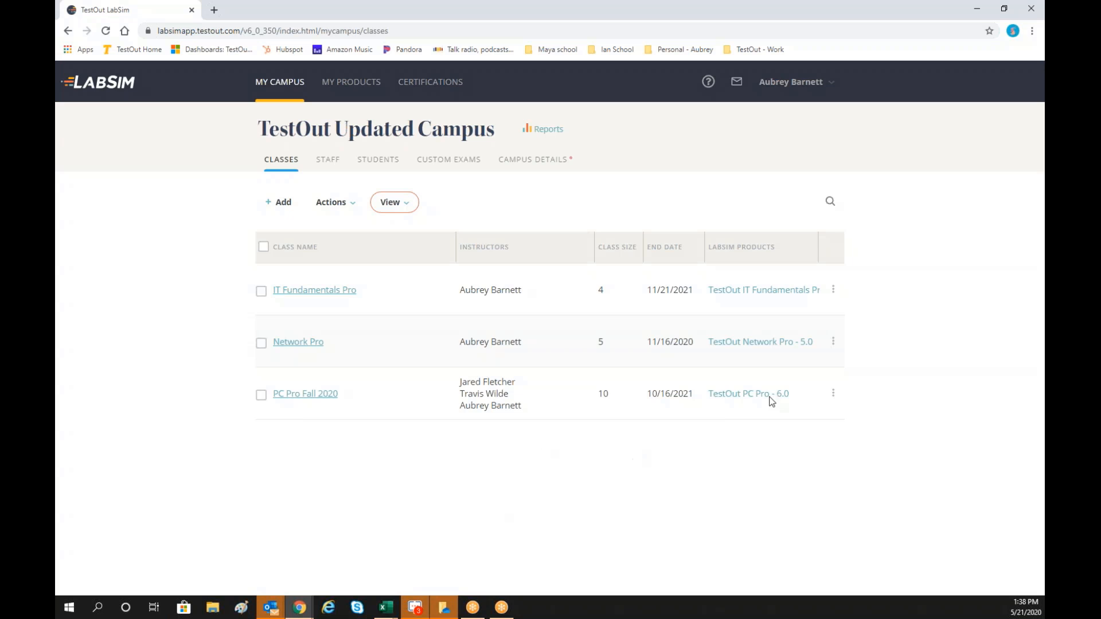
left_click(833, 394)
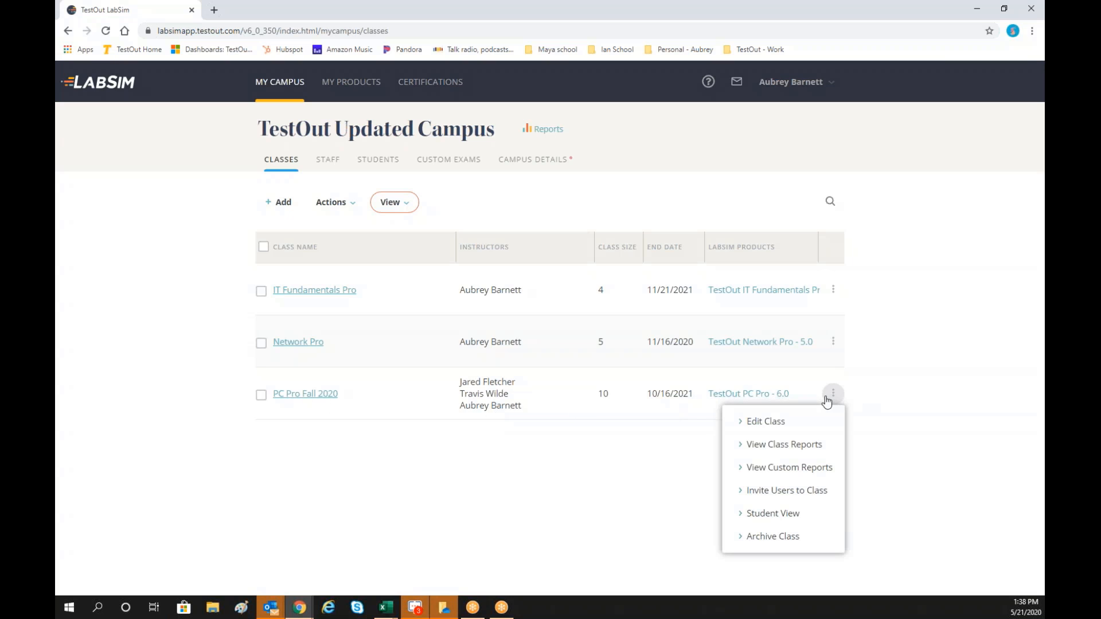
left_click(793, 446)
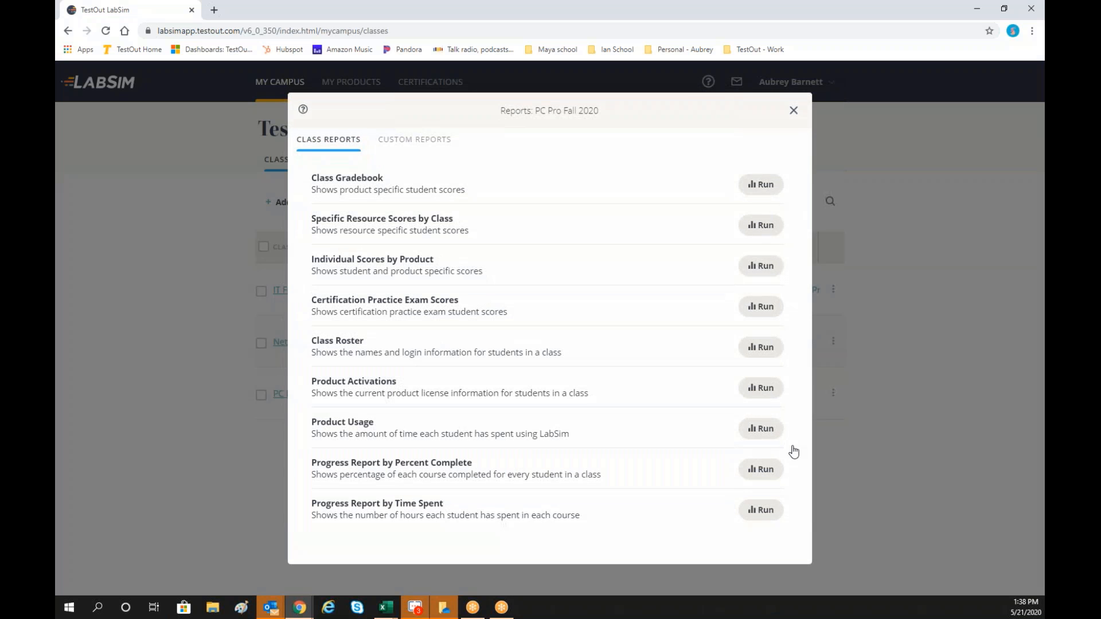
left_click(768, 185)
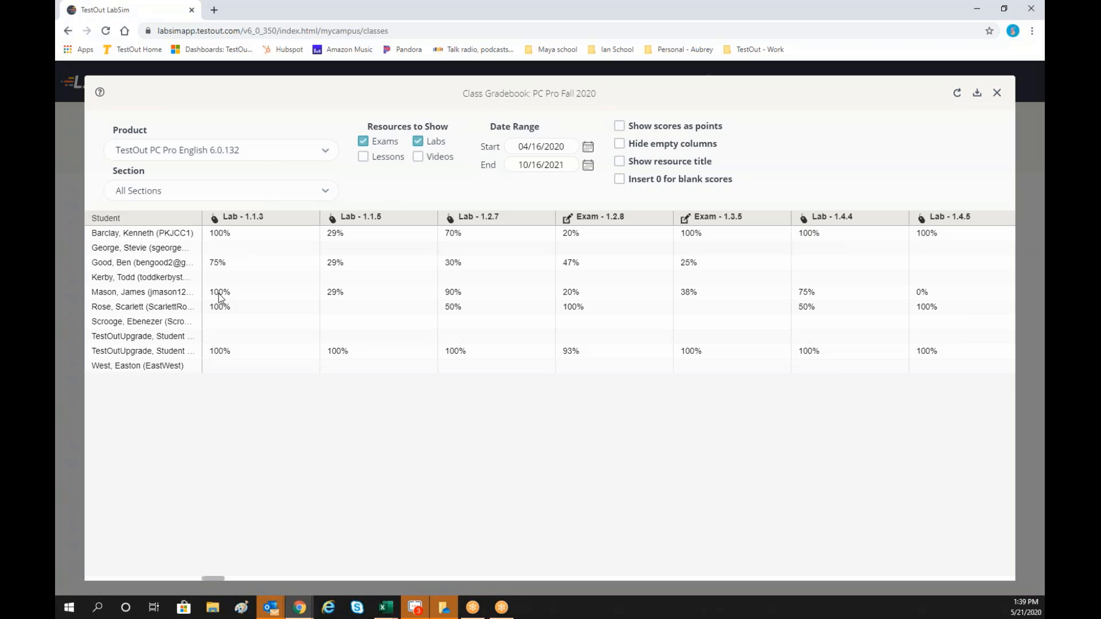
left_click(997, 94)
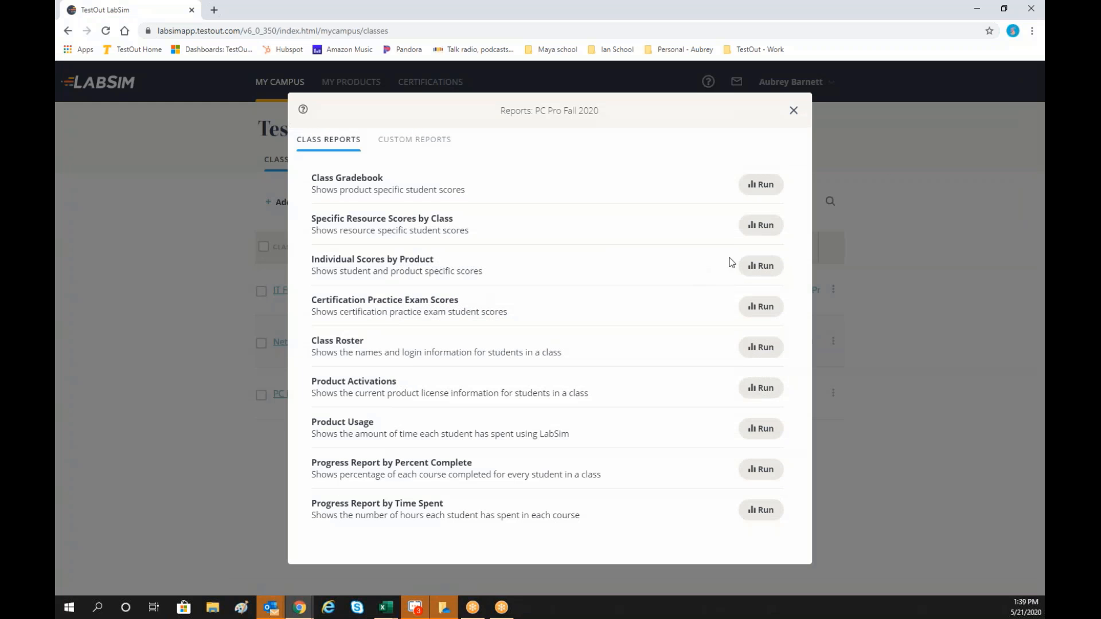
Run Individual Scores by Product for PC Pro Fall 2020, view the fifth listed student's scores, and close the reports.
left_click(755, 264)
left_click(326, 148)
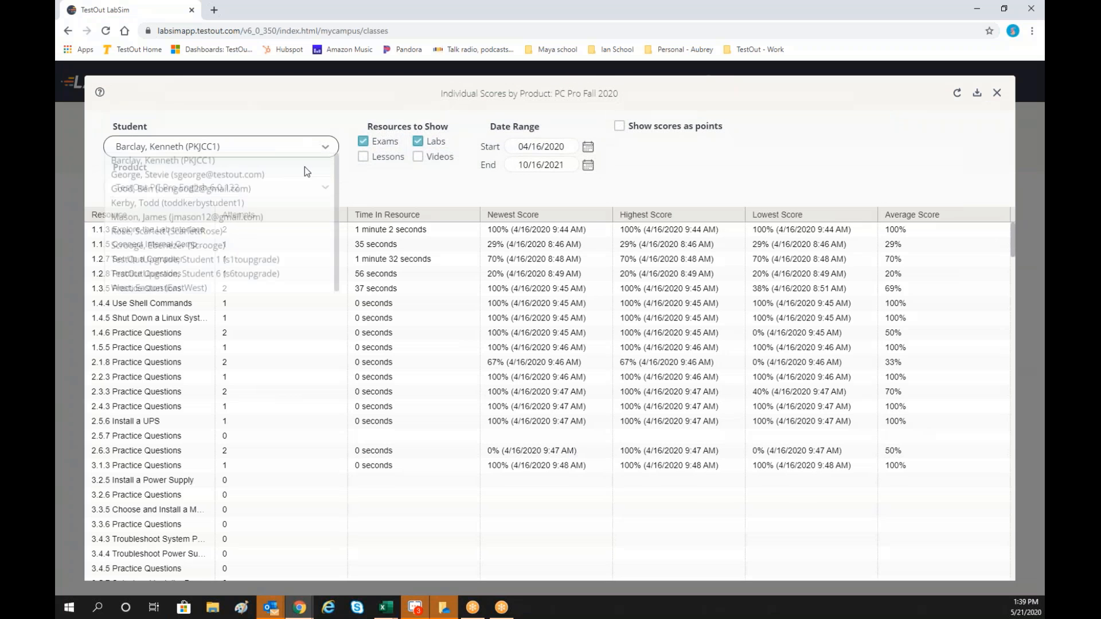
left_click(224, 224)
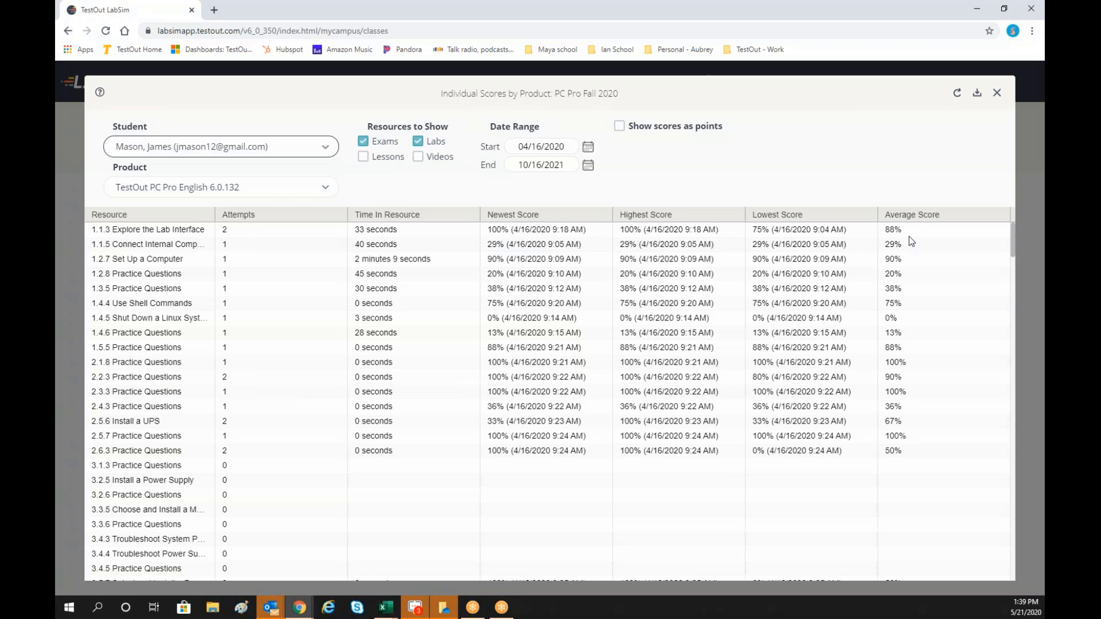
left_click(998, 94)
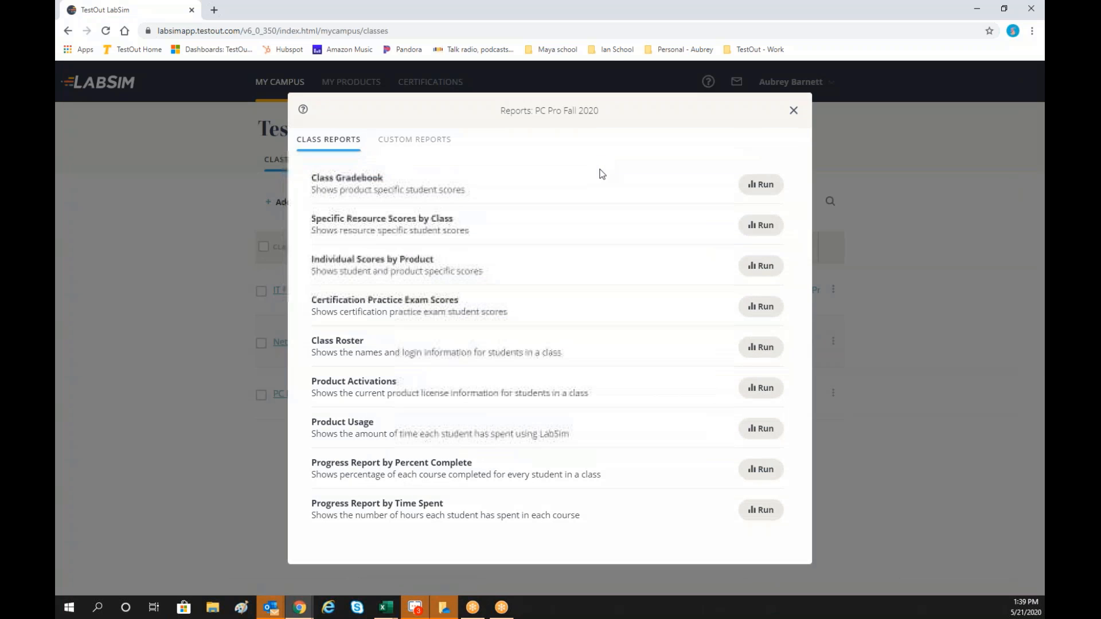
left_click(794, 111)
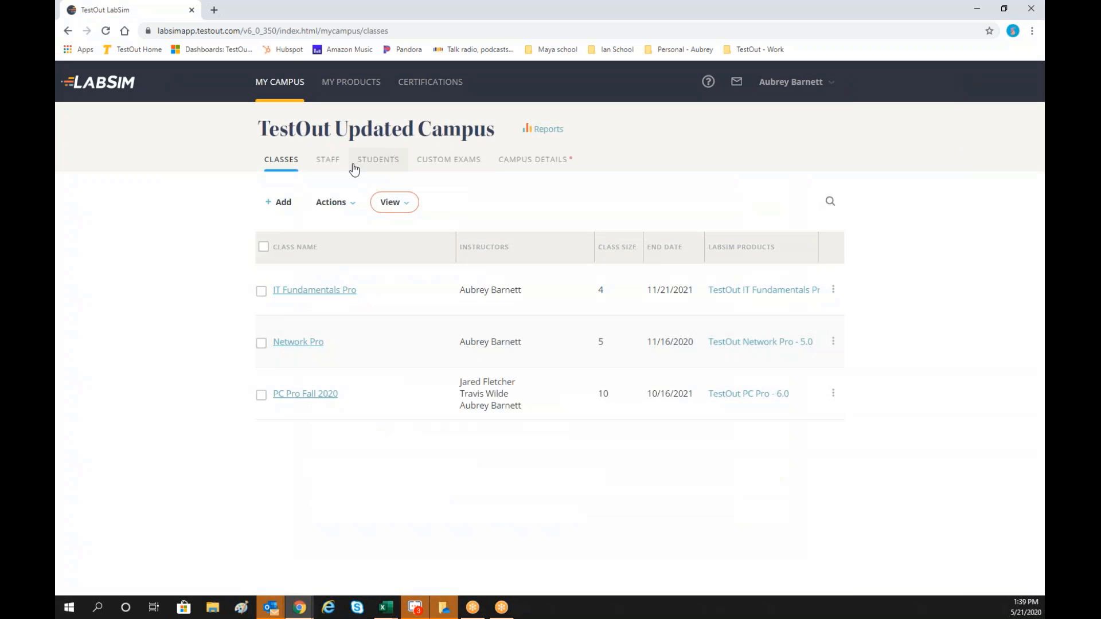
View the campus's custom exams and question banks, and return to the custom exam list.
left_click(436, 168)
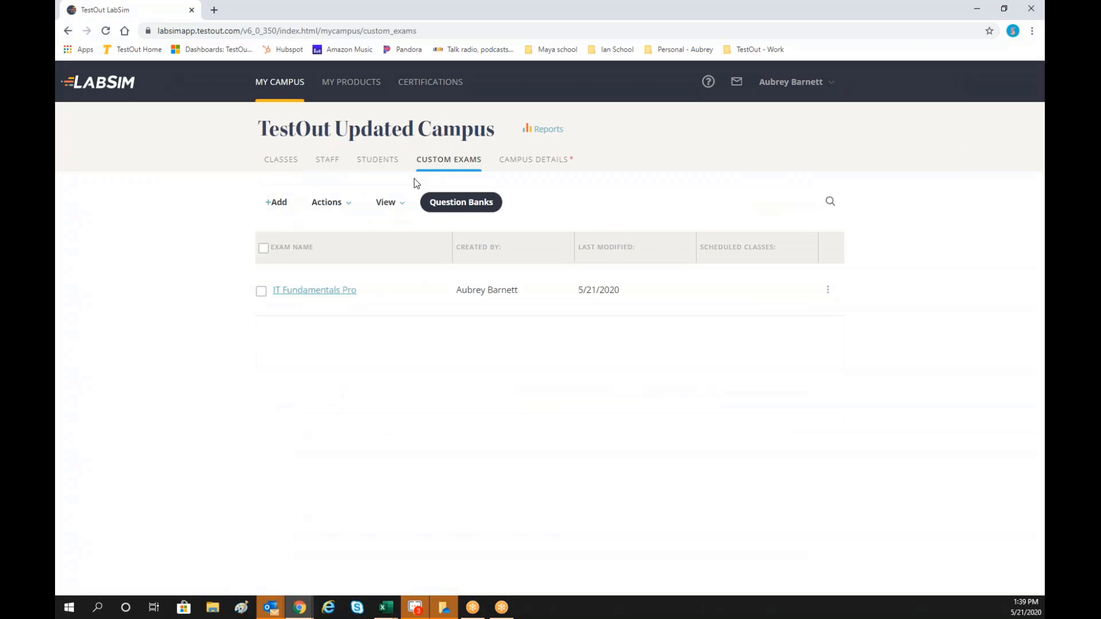
left_click(459, 200)
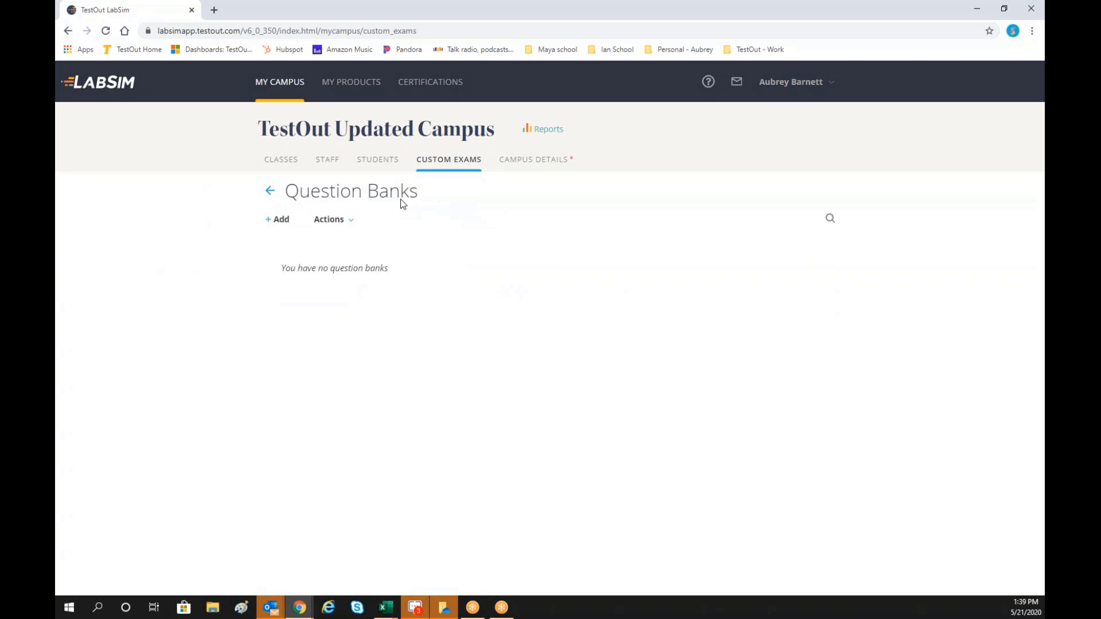
left_click(271, 193)
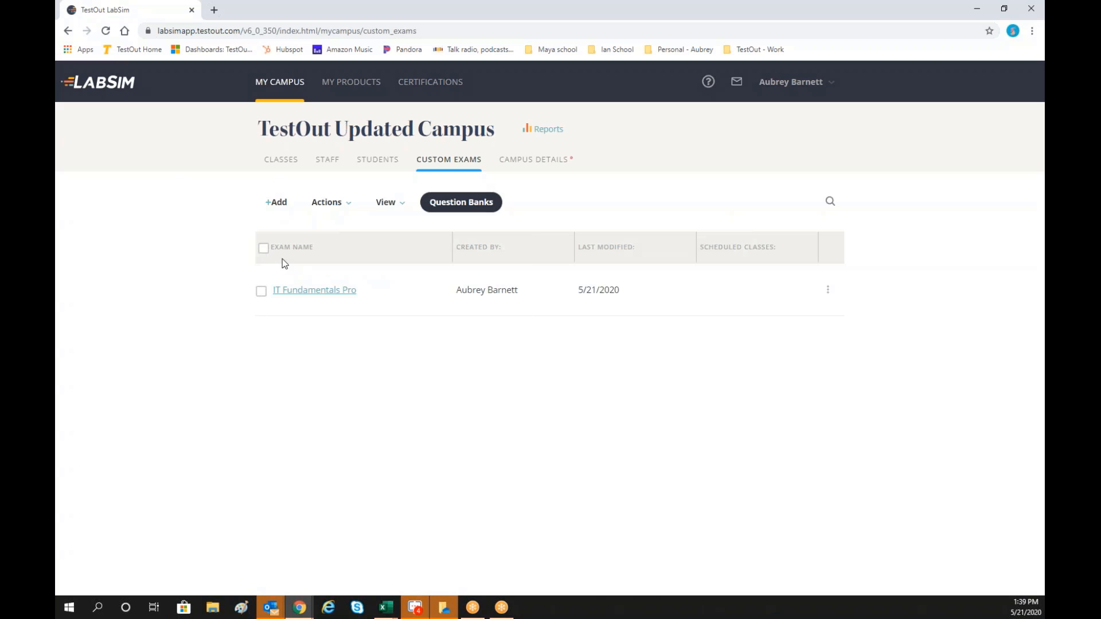